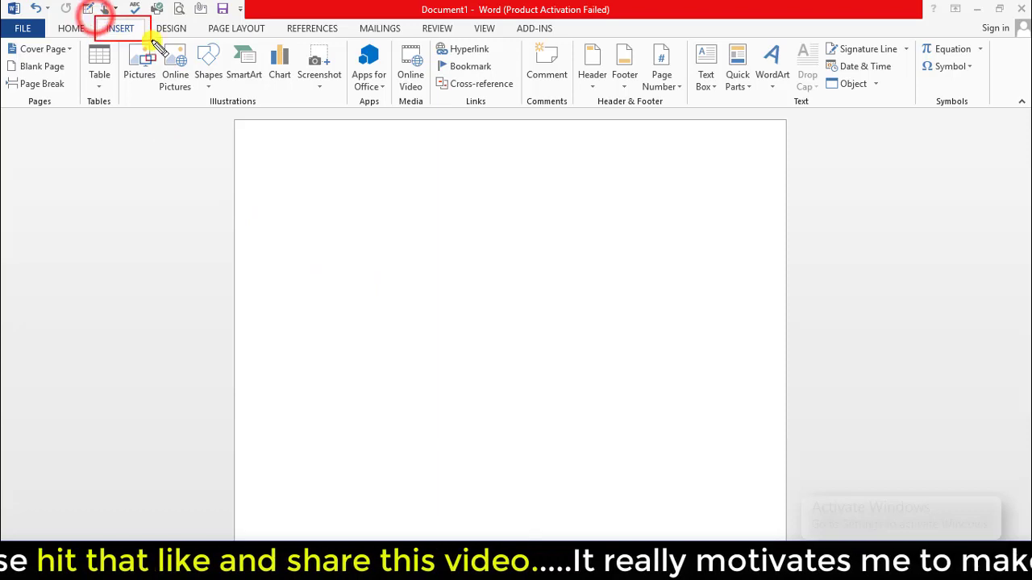
Open the Insert Picture browser from the INSERT tab's Pictures command.
{"action": "left_click", "coordinate": [119, 32]}
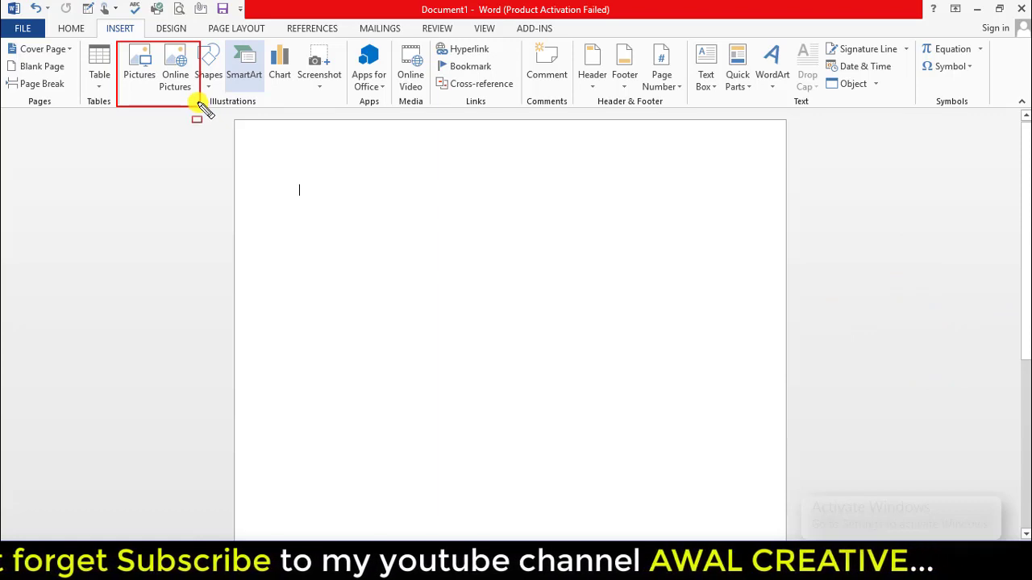
{"action": "left_click_drag", "start_coordinate": [140, 48], "coordinate": [179, 149]}
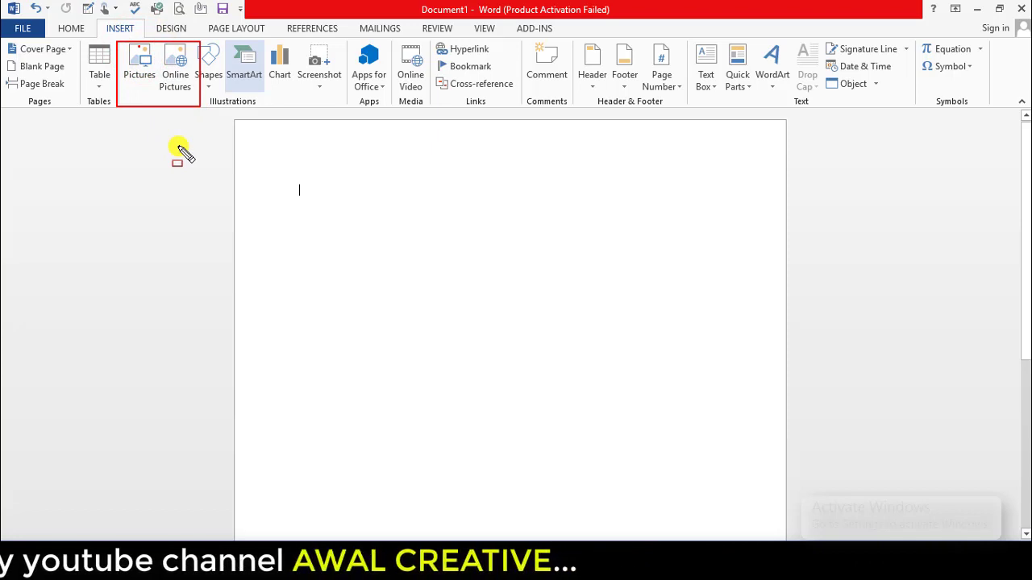
{"action": "mouse_move", "coordinate": [180, 149]}
{"action": "left_mouse_down"}
{"action": "mouse_move", "coordinate": [184, 113]}
{"action": "mouse_move", "coordinate": [238, 195]}
{"action": "left_mouse_up"}
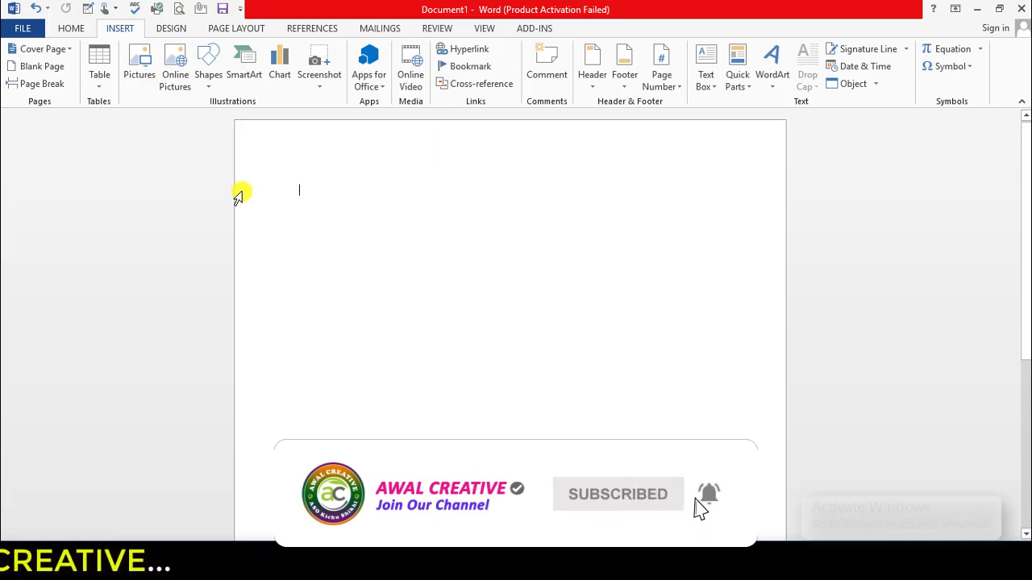
{"action": "left_click", "coordinate": [143, 74]}
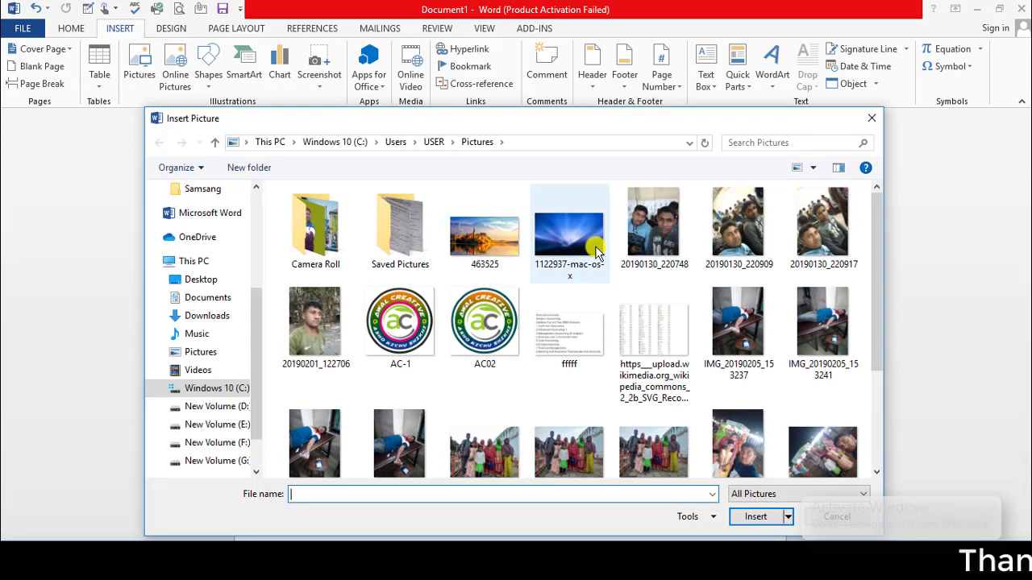
Browse the New Volume drives D:, E: and F: for images.
{"action": "scroll", "coordinate": [314, 338], "scroll_direction": "down", "scroll_amount": 1}
{"action": "scroll", "coordinate": [202, 330], "scroll_direction": "down", "scroll_amount": 2}
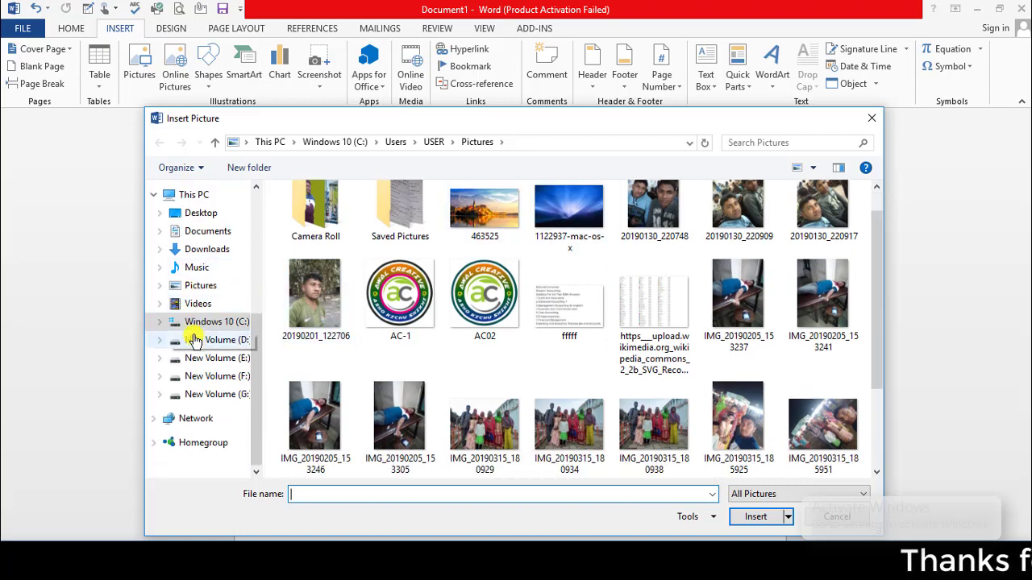
{"action": "left_click", "coordinate": [229, 336]}
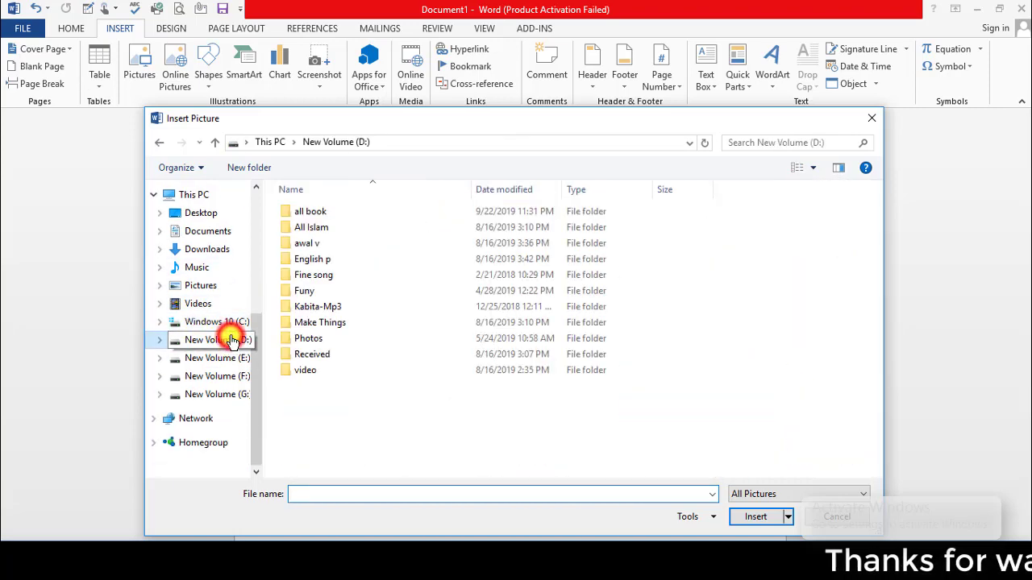
{"action": "left_click", "coordinate": [224, 361]}
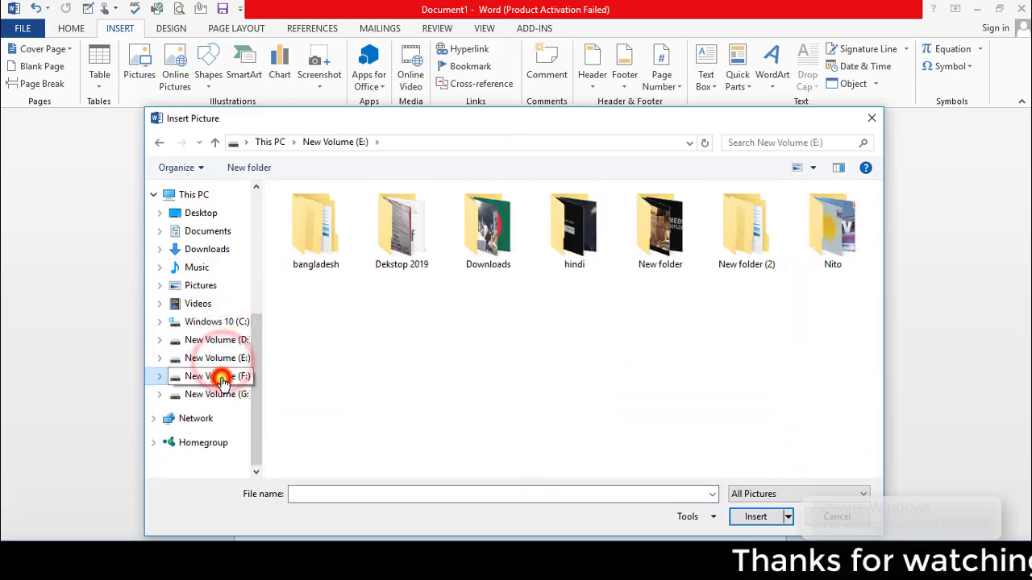
{"action": "left_click", "coordinate": [209, 376]}
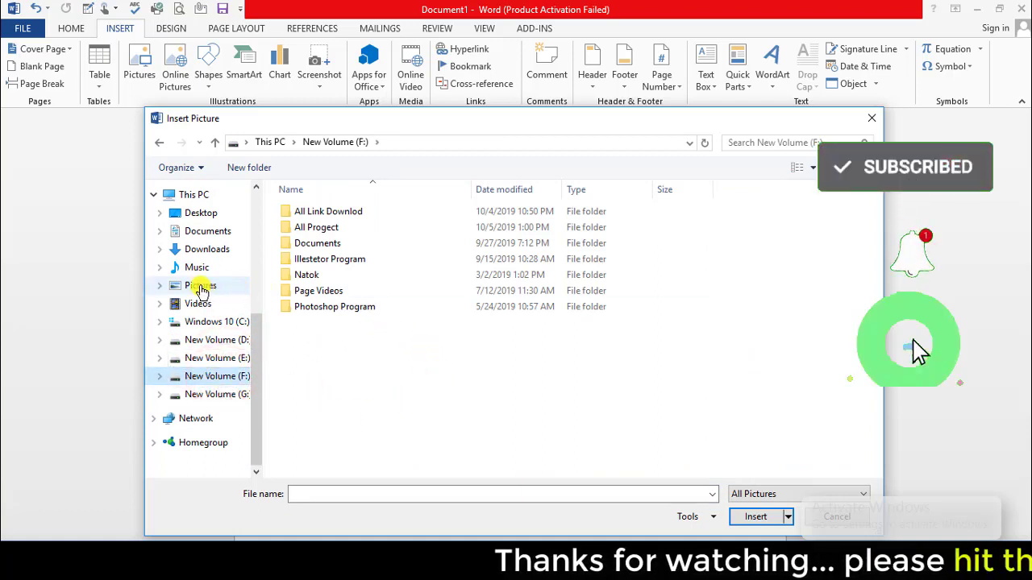
Return to the Pictures folder and insert the 'unnamed' AC logo image.
{"action": "left_click", "coordinate": [194, 289]}
{"action": "scroll", "coordinate": [564, 363], "scroll_direction": "down", "scroll_amount": 2}
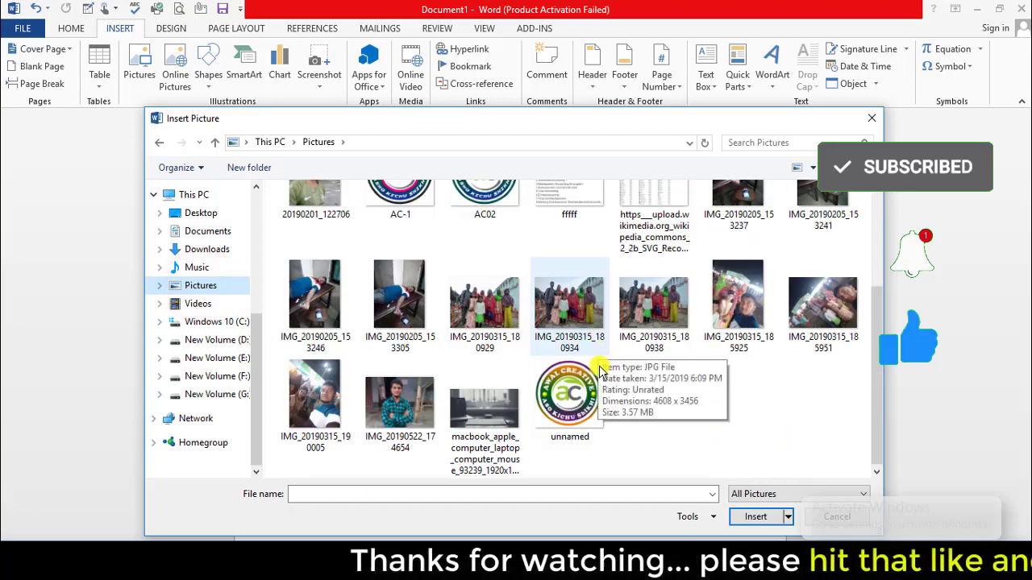
{"action": "left_click", "coordinate": [556, 427]}
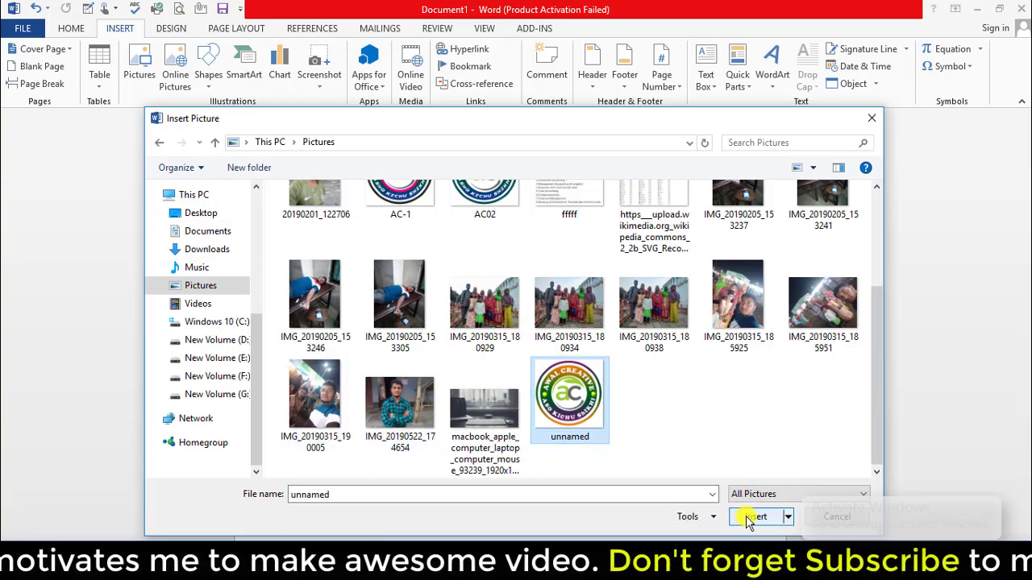
{"action": "left_click", "coordinate": [762, 517]}
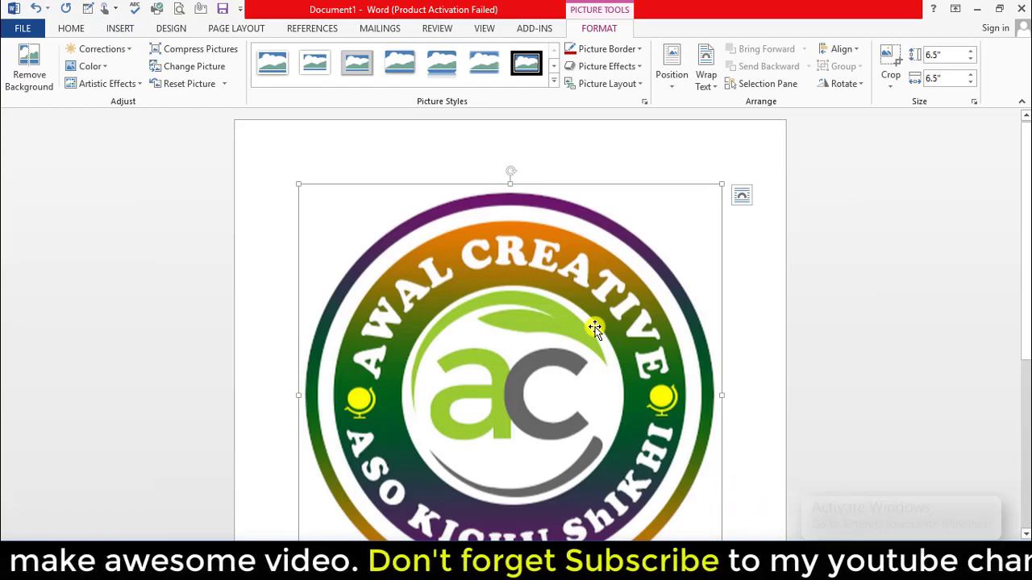
Select the inserted AC logo picture and delete it from the page.
{"action": "scroll", "coordinate": [573, 282], "scroll_direction": "down", "scroll_amount": 3}
{"action": "scroll", "coordinate": [574, 286], "scroll_direction": "up", "scroll_amount": 2}
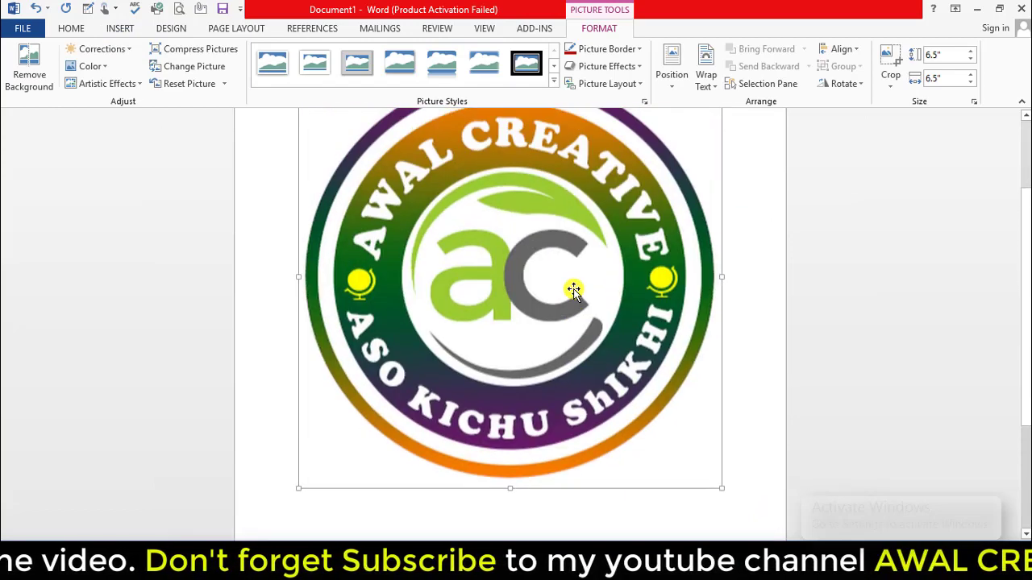
{"action": "scroll", "coordinate": [564, 286], "scroll_direction": "up", "scroll_amount": 1}
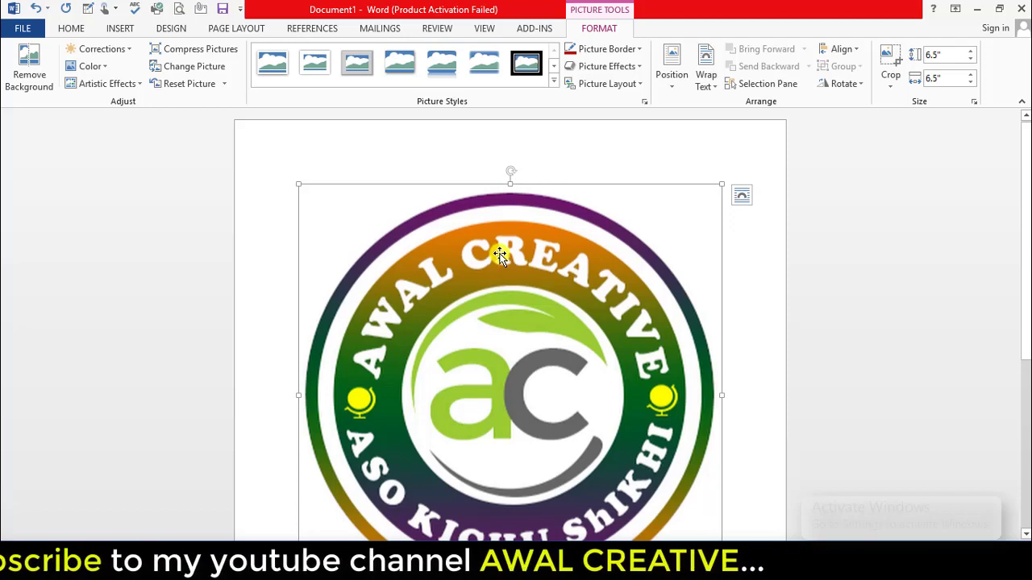
{"action": "left_click", "coordinate": [503, 271]}
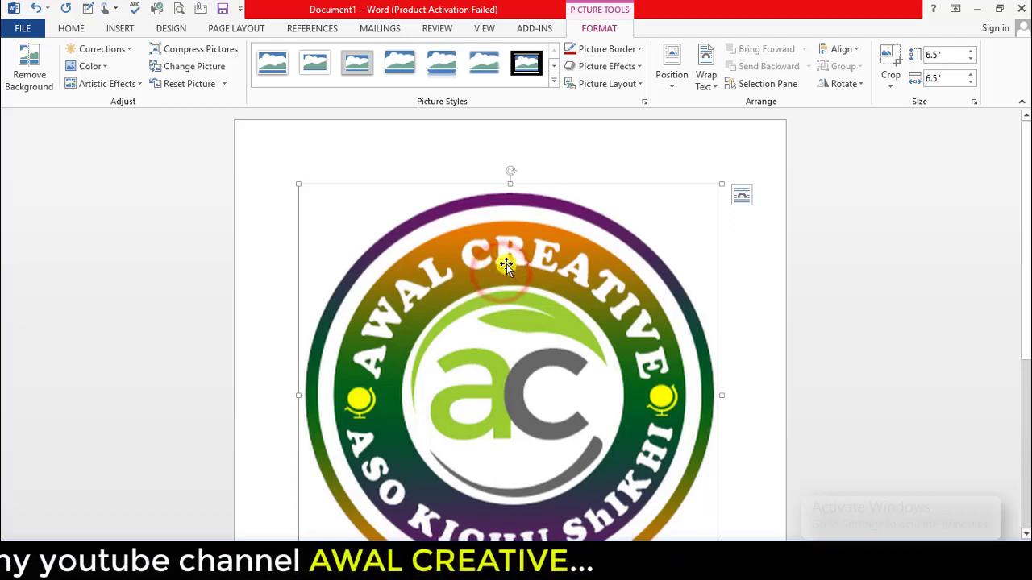
{"action": "key", "text": "Delete"}
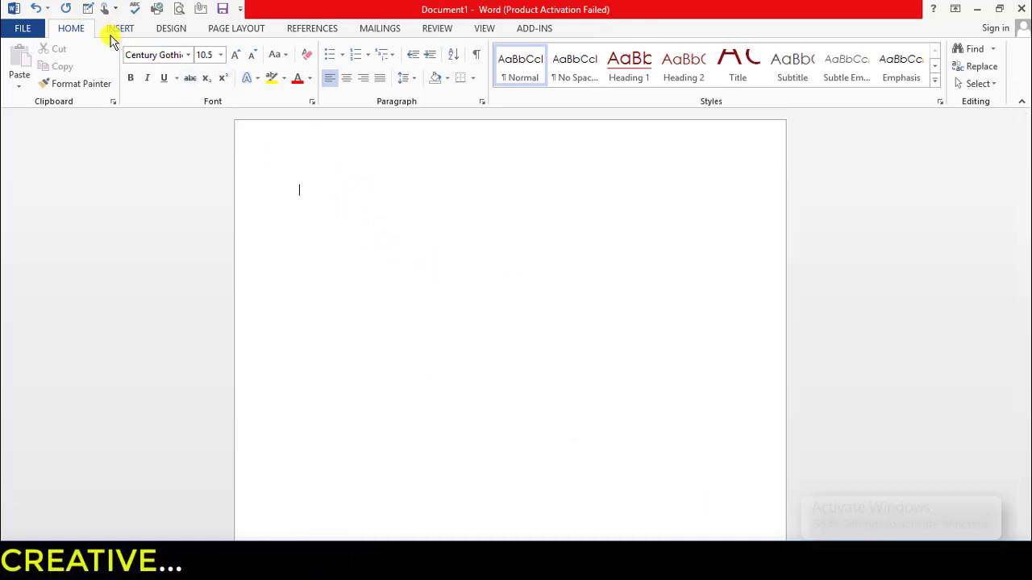
Open Online Pictures, try OneDrive browsing, then close its browser window.
{"action": "left_click", "coordinate": [111, 34]}
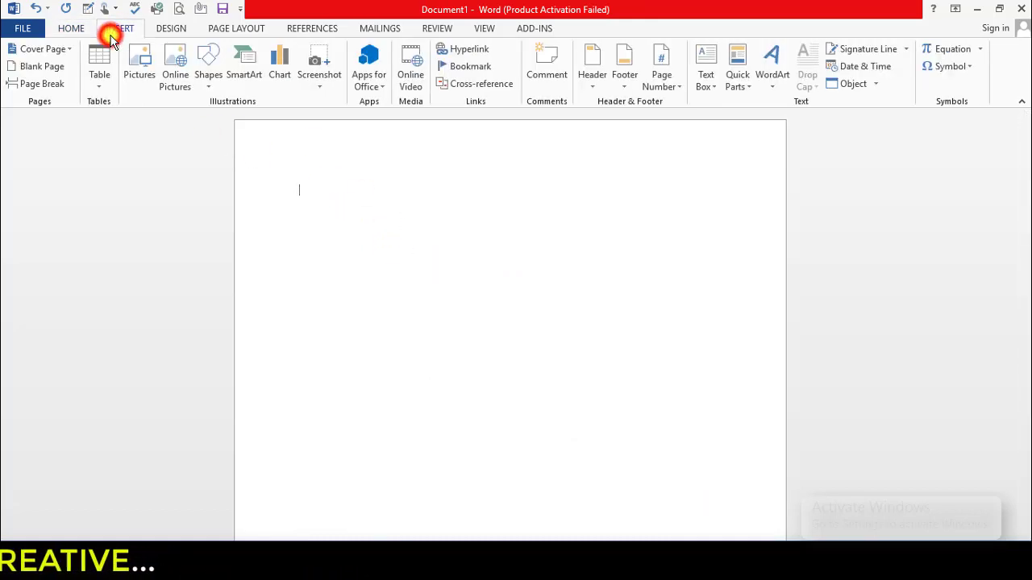
{"action": "left_click", "coordinate": [172, 73]}
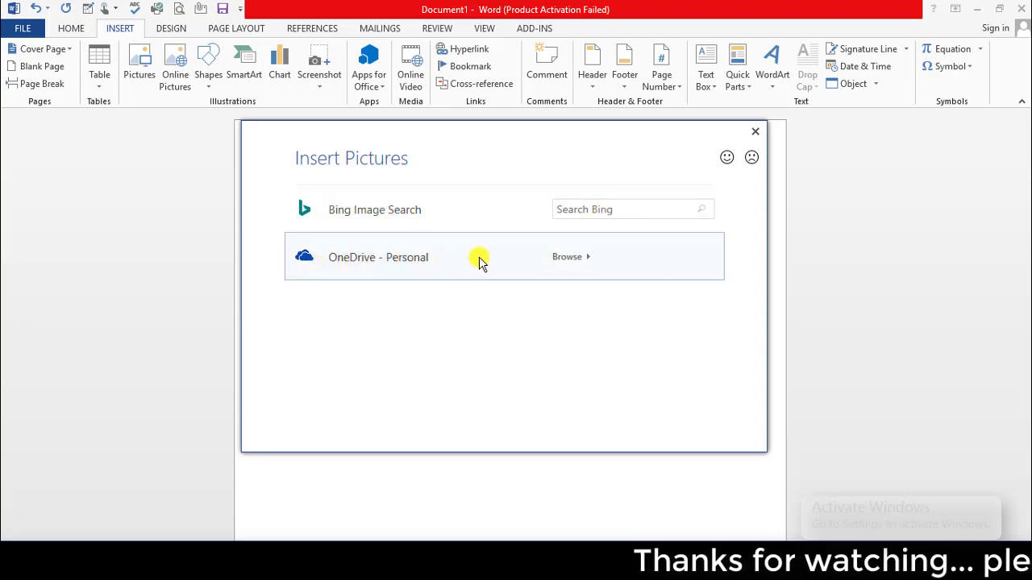
{"action": "left_click", "coordinate": [582, 259]}
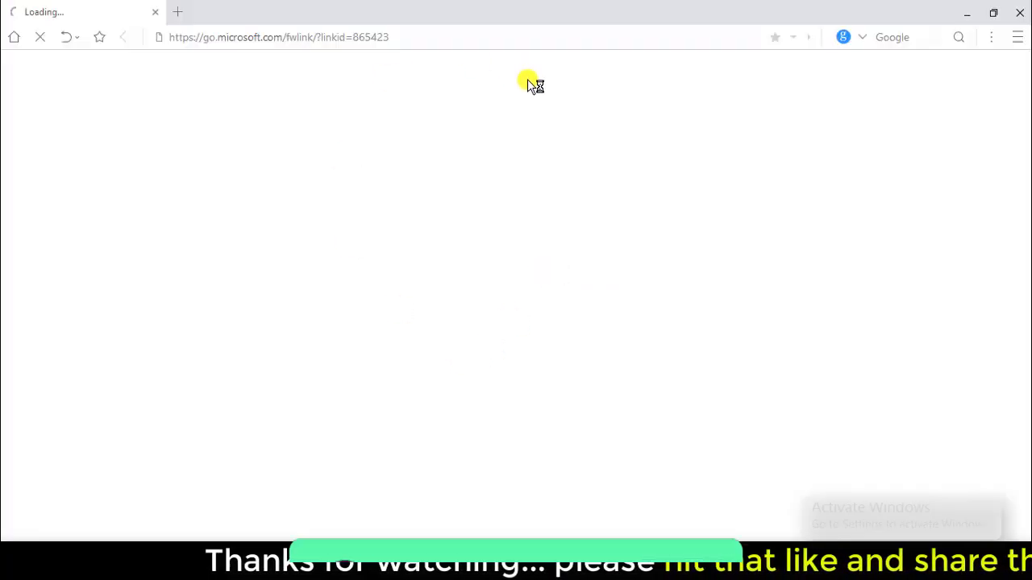
{"action": "left_click", "coordinate": [1022, 13]}
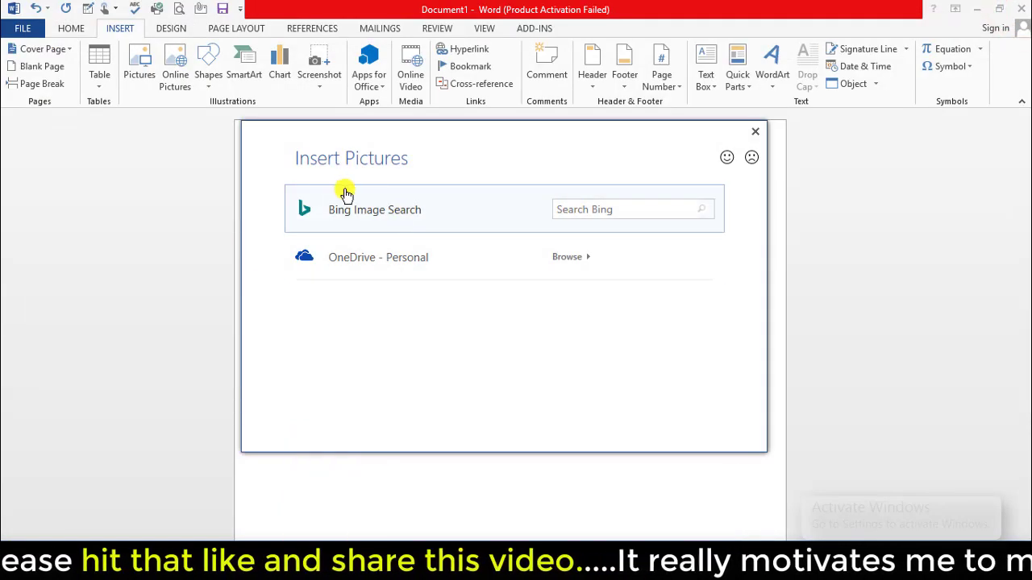
Run a Bing image search for 'Man' and scroll through the Creative Commons results.
{"action": "left_click", "coordinate": [588, 209]}
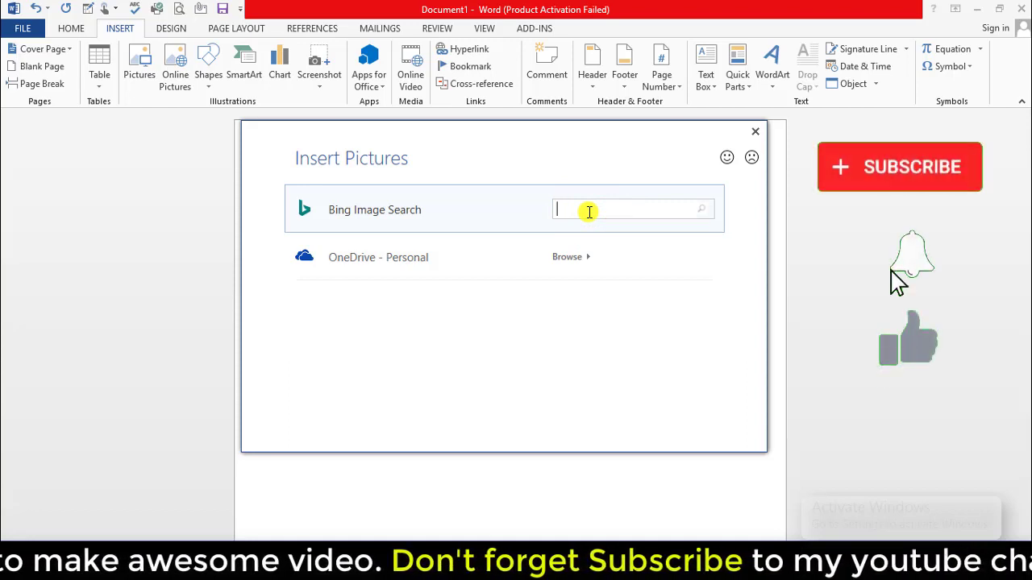
{"action": "type", "text": "Man"}
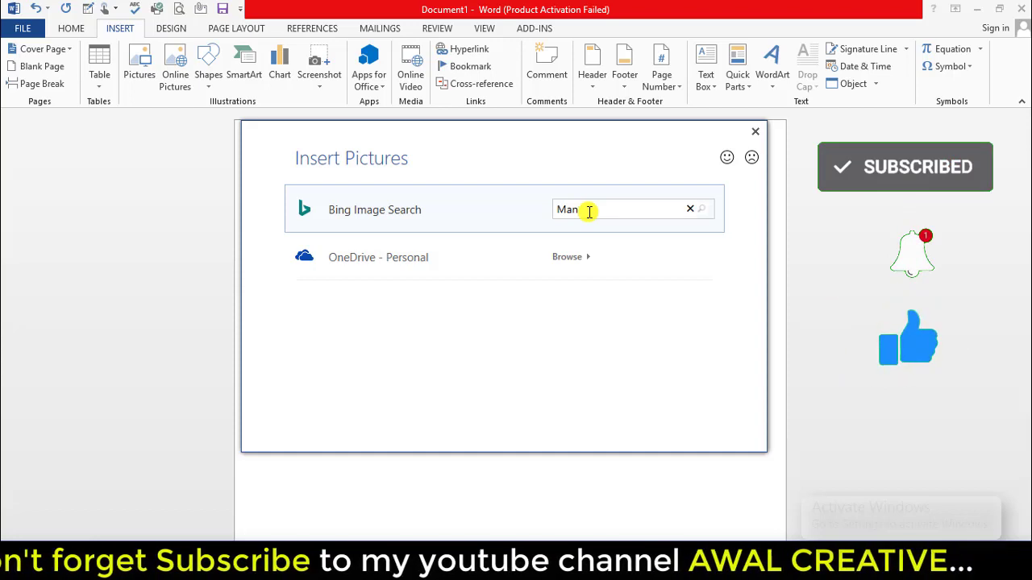
{"action": "key", "text": "Return"}
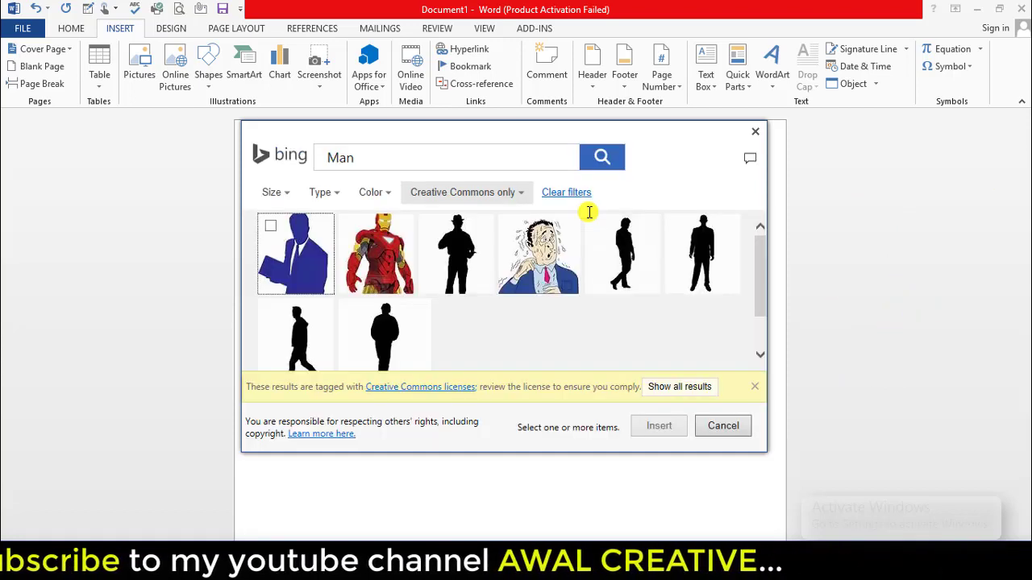
{"action": "scroll", "coordinate": [556, 225], "scroll_direction": "down", "scroll_amount": 1}
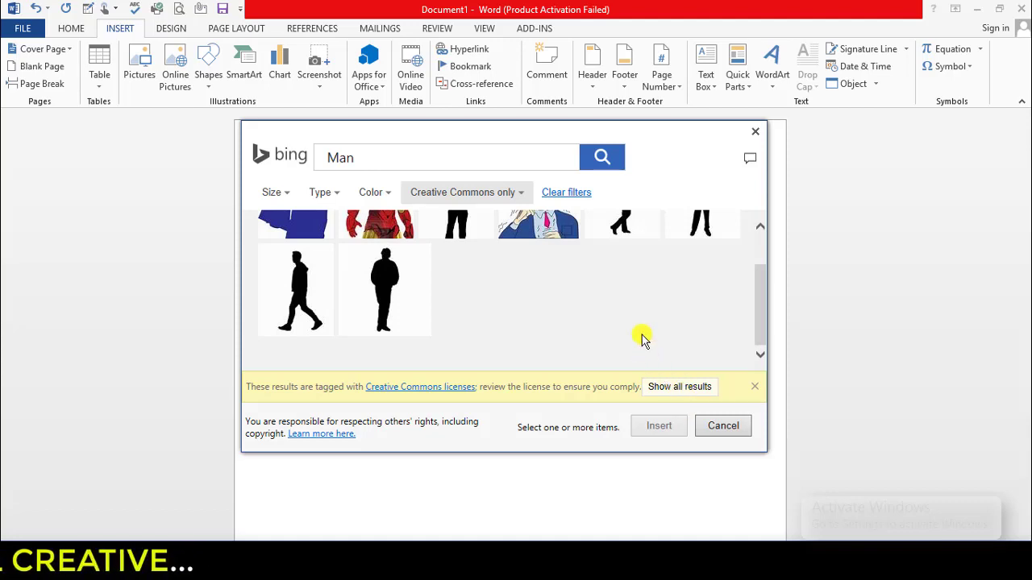
{"action": "scroll", "coordinate": [629, 307], "scroll_direction": "up", "scroll_amount": 1}
{"action": "scroll", "coordinate": [661, 294], "scroll_direction": "down", "scroll_amount": 1}
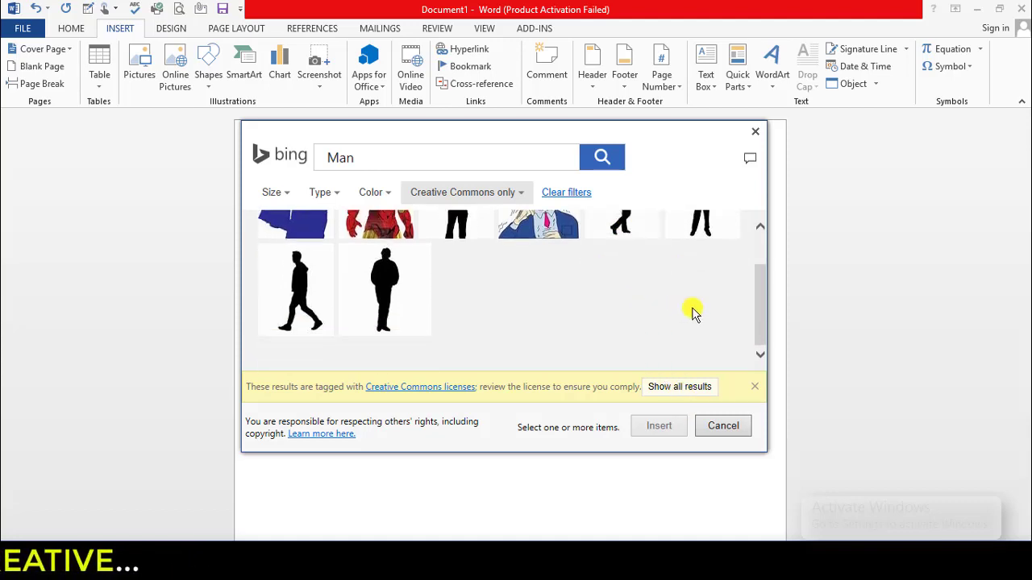
Show all 'Man' results, enlarge and reposition the results window, then scroll through them.
{"action": "left_click", "coordinate": [688, 388]}
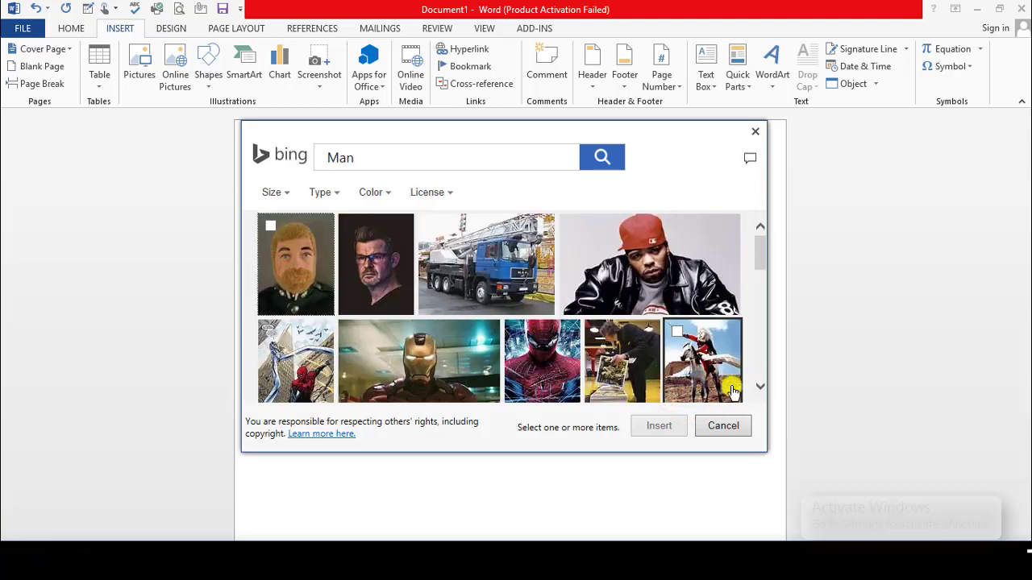
{"action": "left_click_drag", "start_coordinate": [762, 454], "coordinate": [824, 537]}
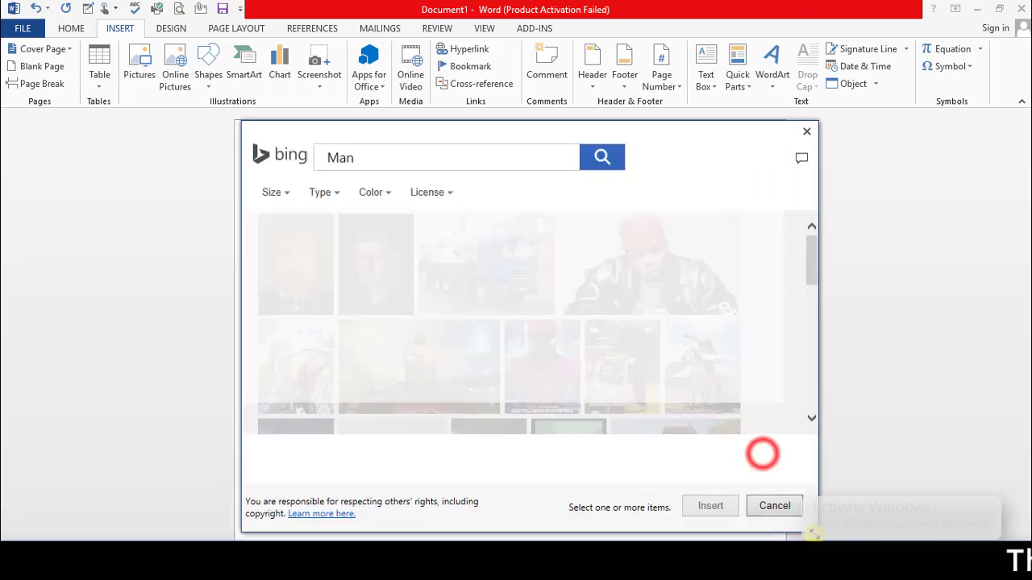
{"action": "left_click_drag", "start_coordinate": [468, 131], "coordinate": [424, 125]}
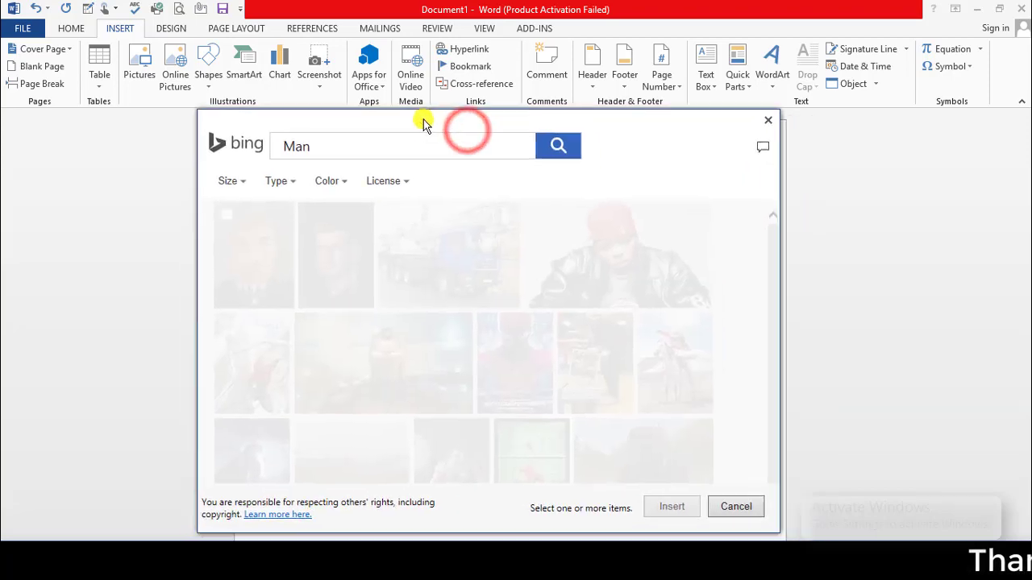
{"action": "scroll", "coordinate": [486, 310], "scroll_direction": "down", "scroll_amount": 3}
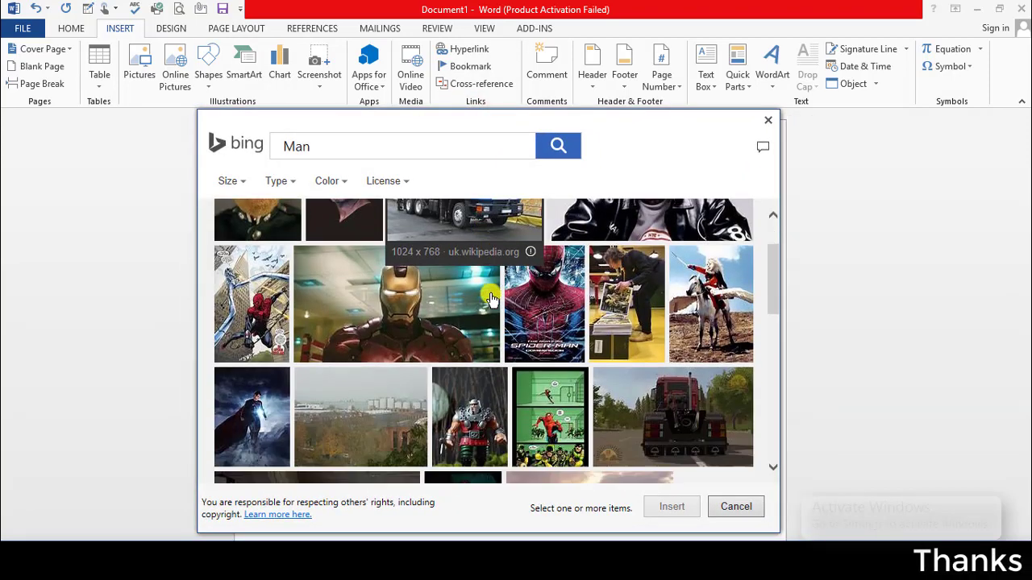
{"action": "scroll", "coordinate": [490, 313], "scroll_direction": "down", "scroll_amount": 3}
{"action": "scroll", "coordinate": [493, 315], "scroll_direction": "down", "scroll_amount": 3}
{"action": "scroll", "coordinate": [500, 319], "scroll_direction": "down", "scroll_amount": 3}
{"action": "scroll", "coordinate": [496, 313], "scroll_direction": "down", "scroll_amount": 3}
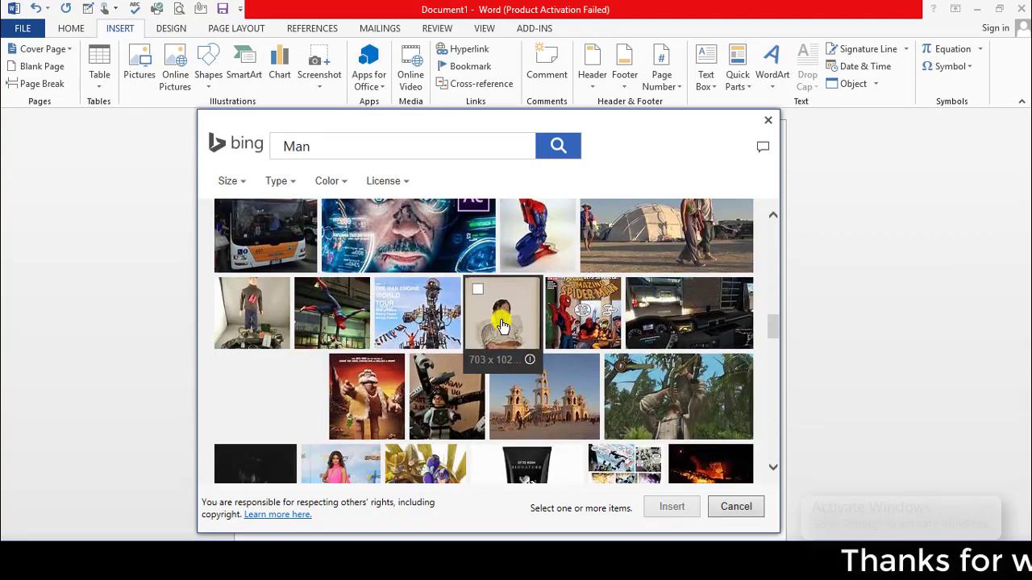
{"action": "scroll", "coordinate": [496, 312], "scroll_direction": "down", "scroll_amount": 3}
{"action": "scroll", "coordinate": [500, 319], "scroll_direction": "down", "scroll_amount": 3}
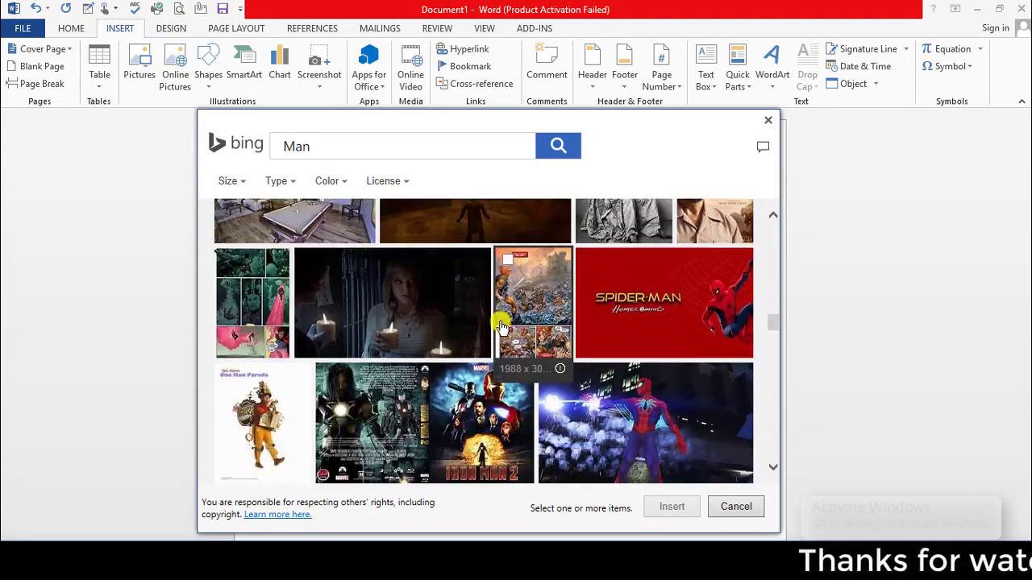
Replace 'Man' with 'Fish' in the Bing search box and run the search.
{"action": "left_click", "coordinate": [427, 149]}
{"action": "key", "text": "BackSpace"}
{"action": "key", "text": "BackSpace"}
{"action": "key", "text": "BackSpace"}
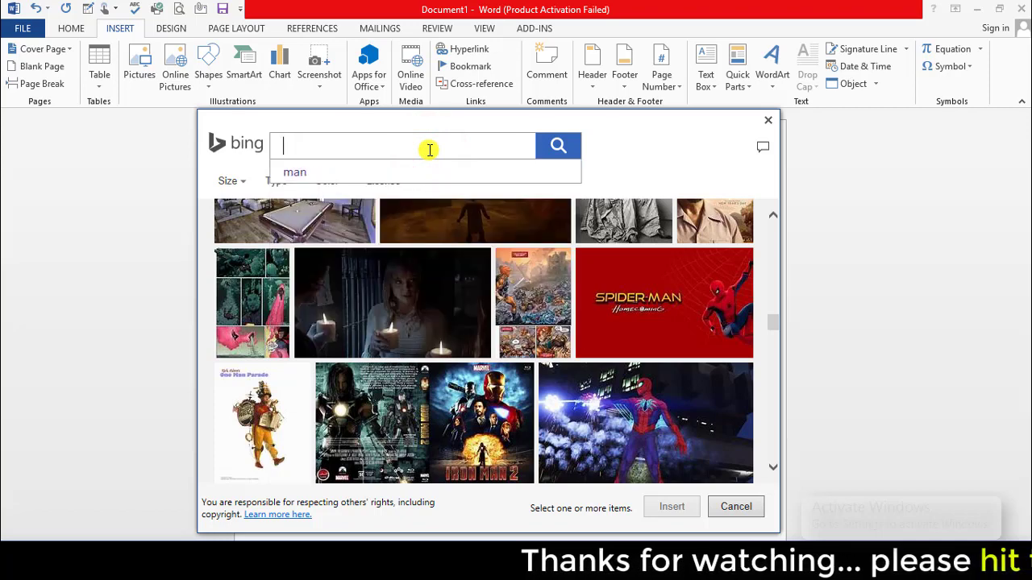
{"action": "type", "text": "Fi"}
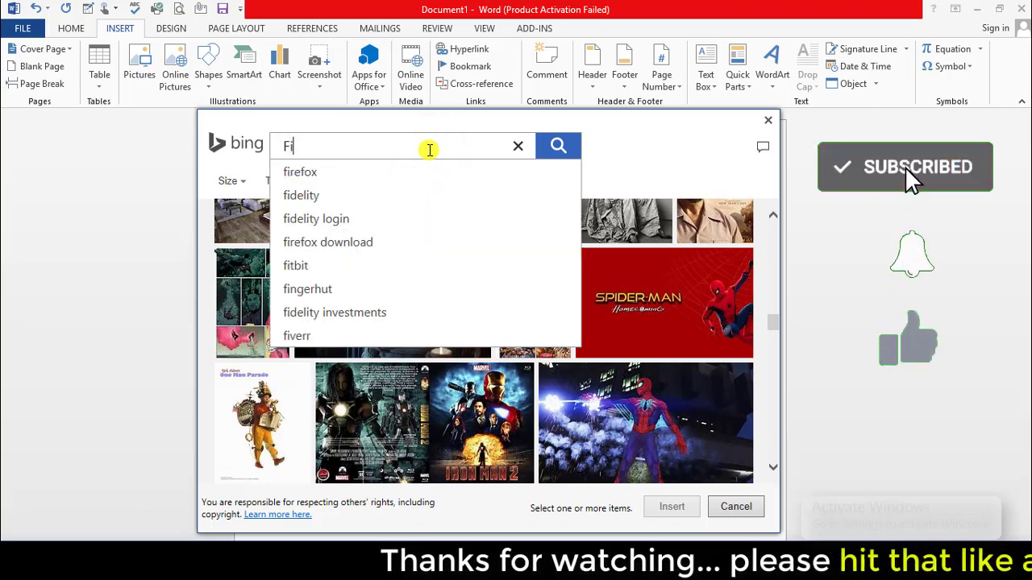
{"action": "type", "text": "sh"}
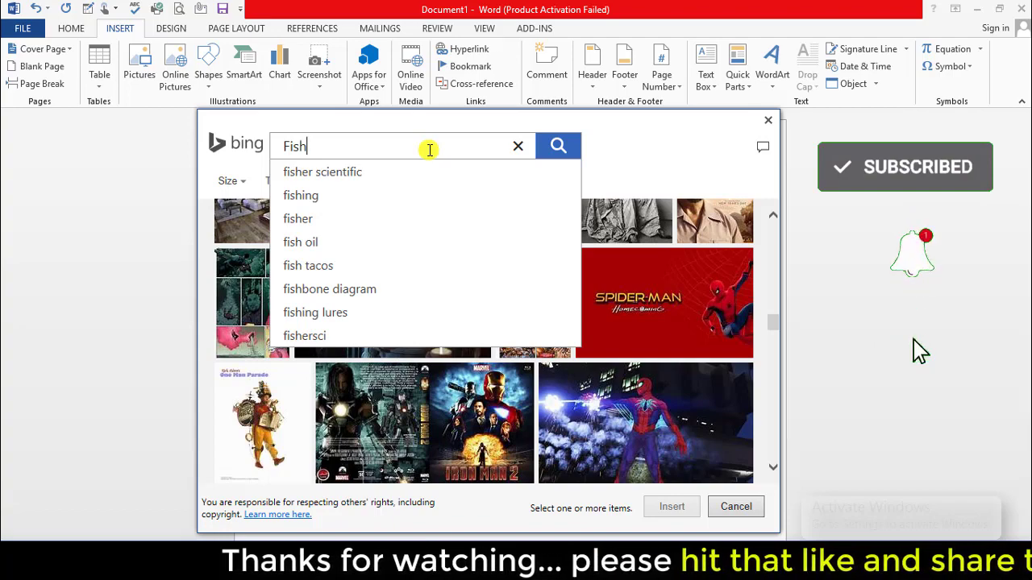
{"action": "key", "text": "Return"}
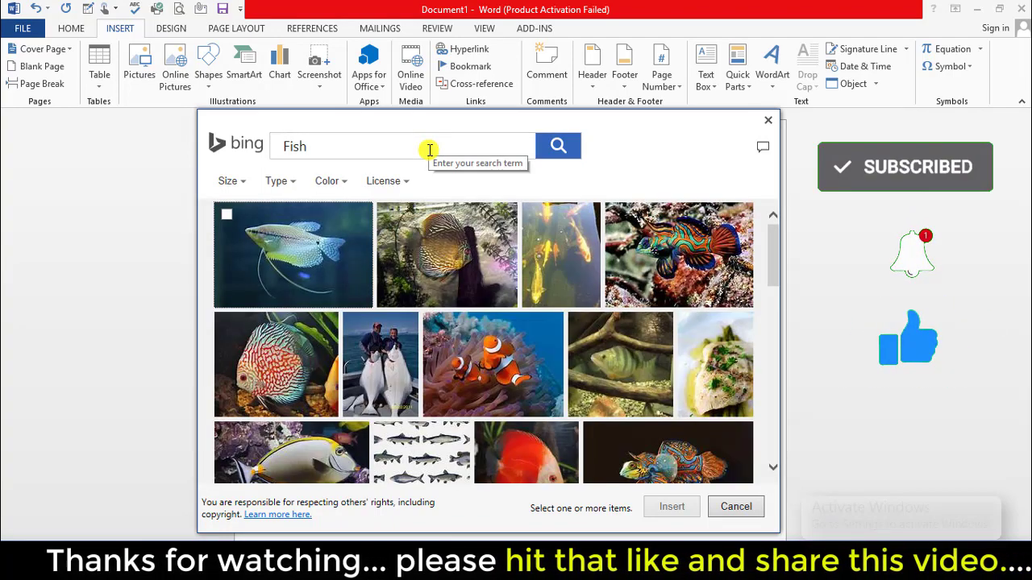
{"action": "scroll", "coordinate": [595, 293], "scroll_direction": "down", "scroll_amount": 3}
{"action": "scroll", "coordinate": [608, 311], "scroll_direction": "down", "scroll_amount": 3}
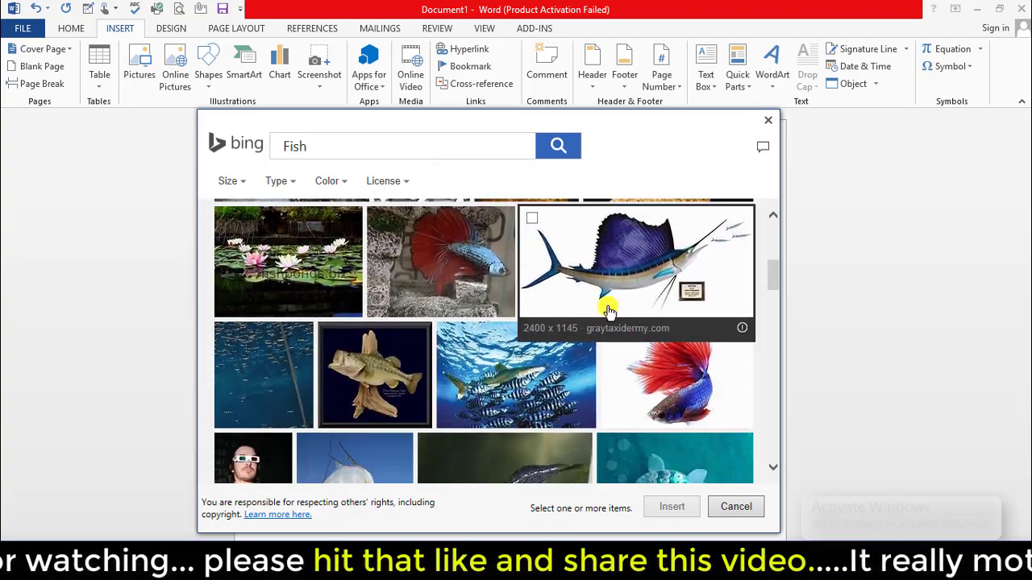
{"action": "scroll", "coordinate": [608, 311], "scroll_direction": "down", "scroll_amount": 2}
{"action": "scroll", "coordinate": [649, 334], "scroll_direction": "down", "scroll_amount": 2}
{"action": "scroll", "coordinate": [604, 354], "scroll_direction": "down", "scroll_amount": 2}
{"action": "scroll", "coordinate": [584, 298], "scroll_direction": "down", "scroll_amount": 2}
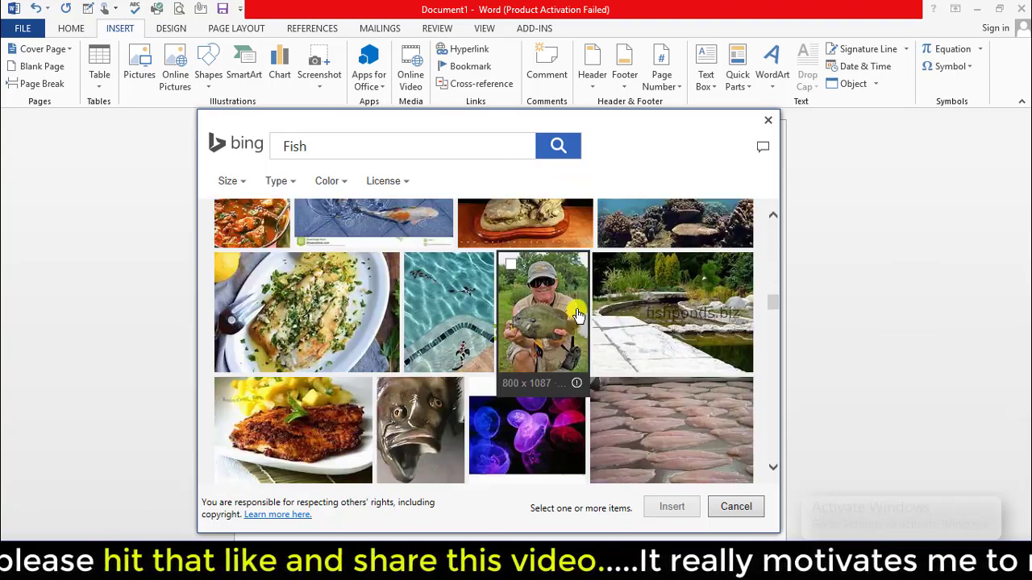
{"action": "scroll", "coordinate": [576, 314], "scroll_direction": "down", "scroll_amount": 2}
{"action": "scroll", "coordinate": [576, 314], "scroll_direction": "down", "scroll_amount": 2}
{"action": "scroll", "coordinate": [576, 314], "scroll_direction": "down", "scroll_amount": 2}
{"action": "scroll", "coordinate": [508, 338], "scroll_direction": "down", "scroll_amount": 2}
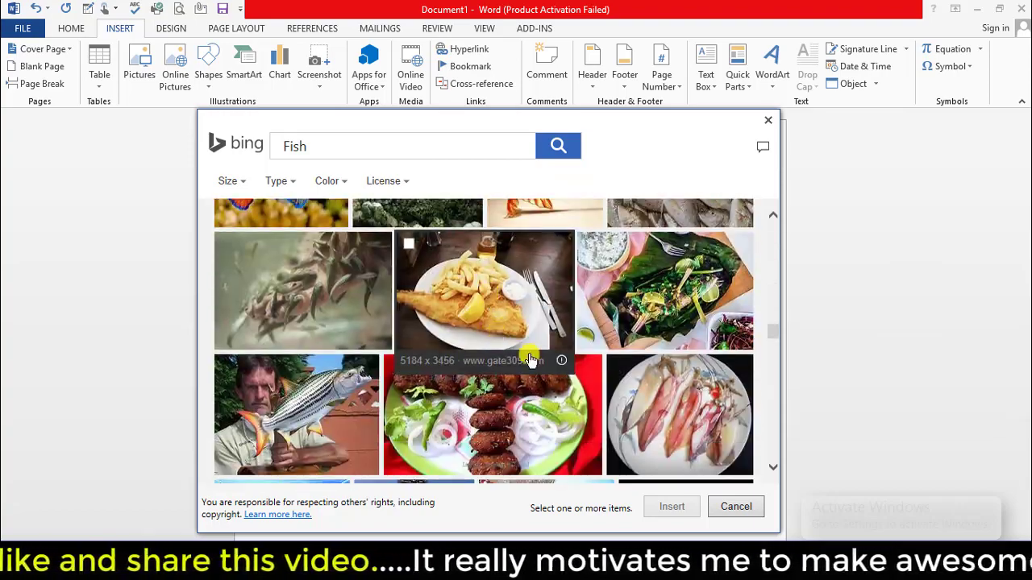
{"action": "scroll", "coordinate": [530, 360], "scroll_direction": "down", "scroll_amount": 2}
{"action": "scroll", "coordinate": [524, 354], "scroll_direction": "down", "scroll_amount": 2}
{"action": "scroll", "coordinate": [564, 339], "scroll_direction": "down", "scroll_amount": 2}
{"action": "scroll", "coordinate": [591, 329], "scroll_direction": "down", "scroll_amount": 2}
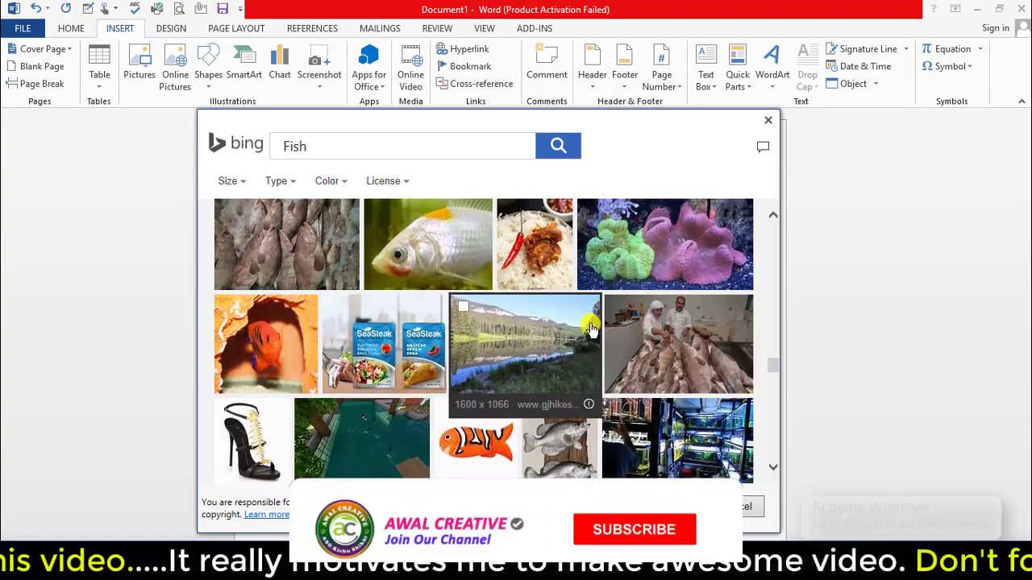
{"action": "scroll", "coordinate": [590, 329], "scroll_direction": "down", "scroll_amount": 2}
{"action": "scroll", "coordinate": [524, 314], "scroll_direction": "up", "scroll_amount": 3}
{"action": "left_click", "coordinate": [455, 297]}
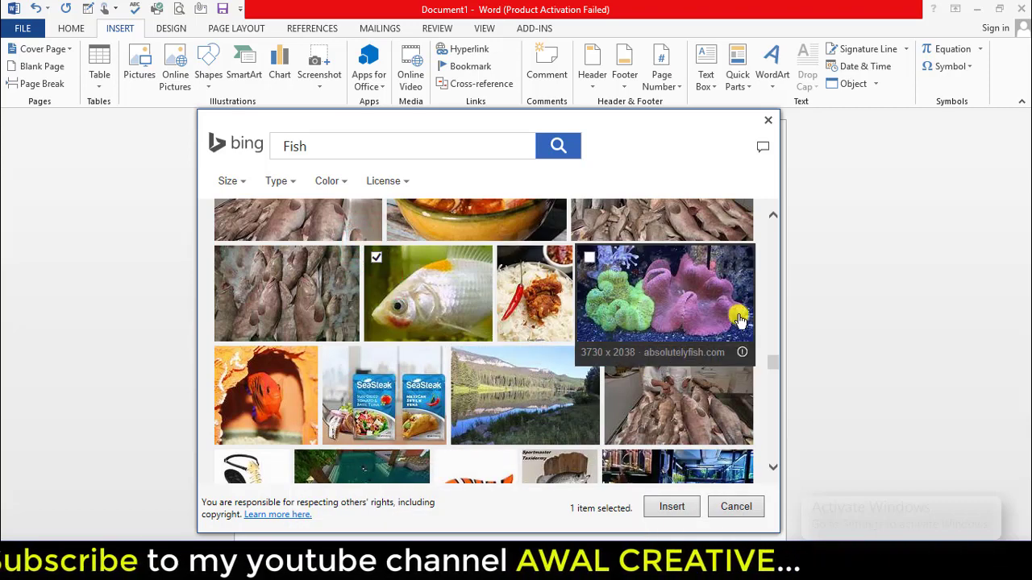
{"action": "scroll", "coordinate": [709, 339], "scroll_direction": "down", "scroll_amount": 1}
{"action": "left_click", "coordinate": [672, 506]}
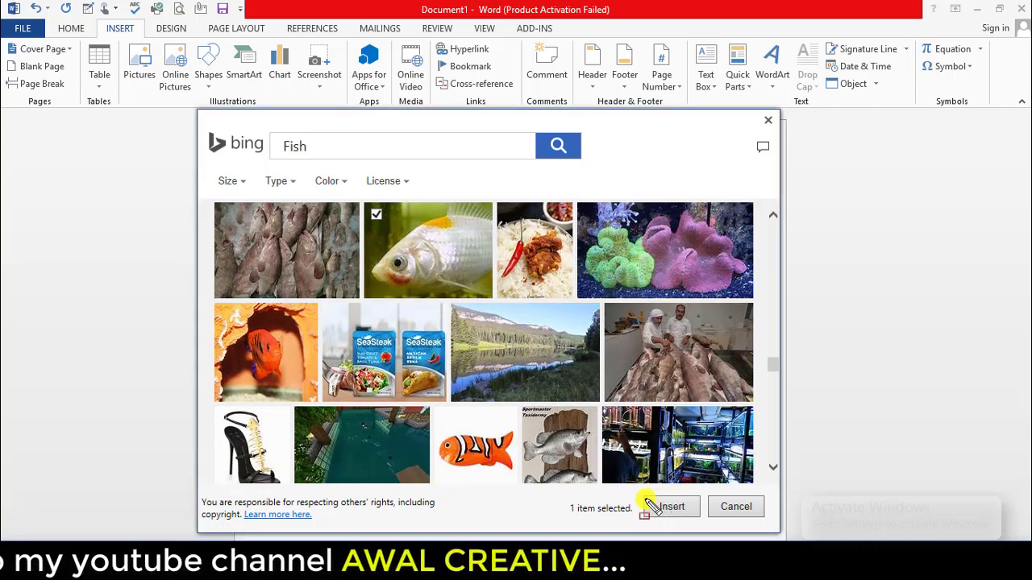
{"action": "left_click", "coordinate": [673, 505]}
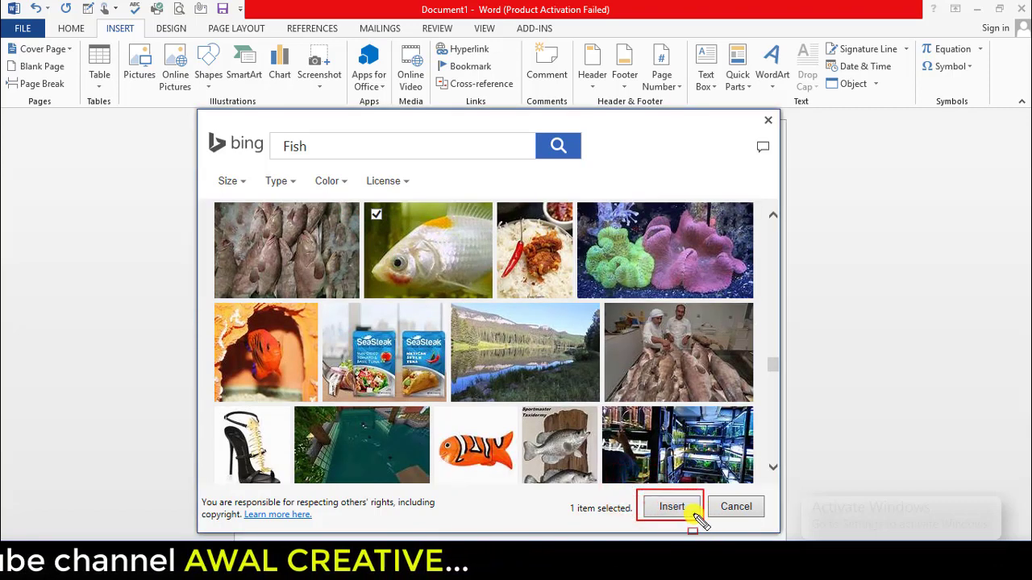
{"action": "left_click", "coordinate": [679, 508]}
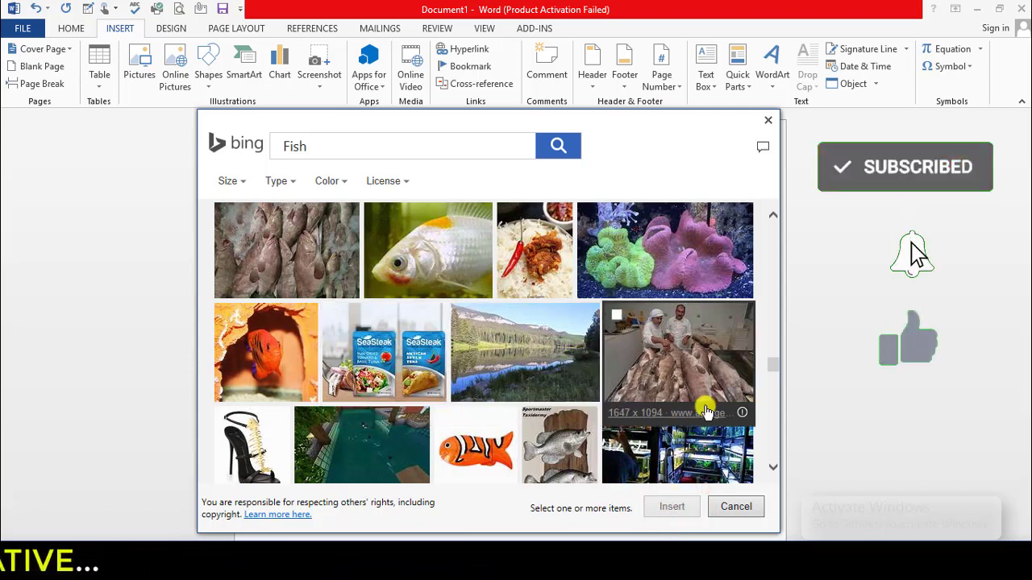
{"action": "scroll", "coordinate": [648, 383], "scroll_direction": "down", "scroll_amount": 1}
Try inserting a goldfish picture, dismiss the import error, and reopen Online Pictures.
{"action": "double_click", "coordinate": [647, 383]}
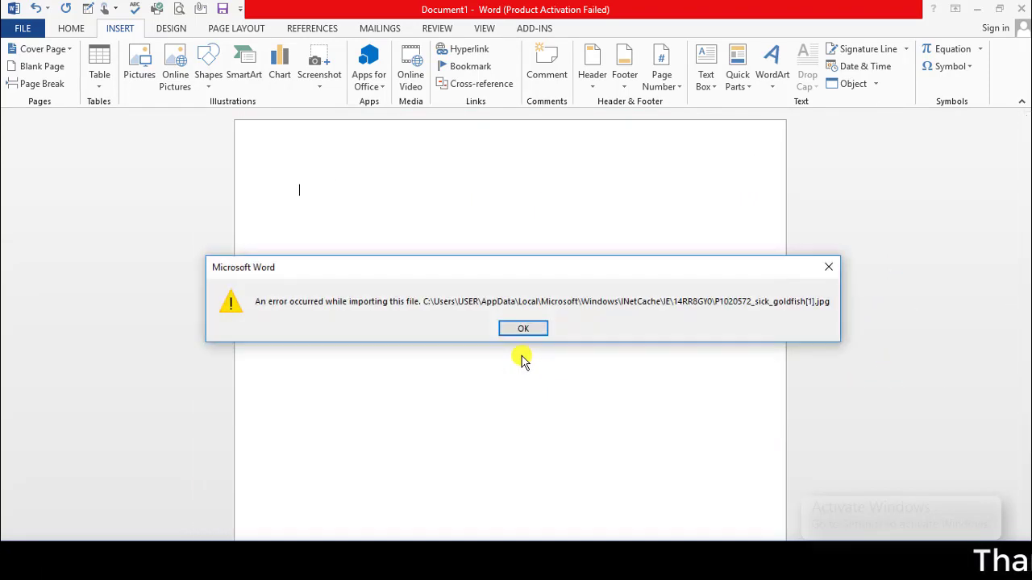
{"action": "left_click", "coordinate": [525, 330]}
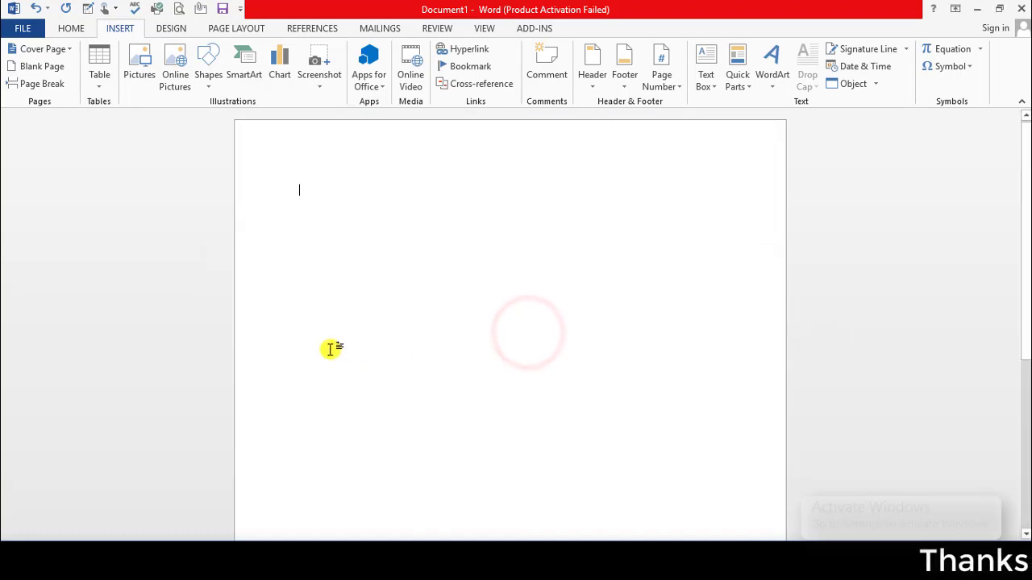
{"action": "left_click", "coordinate": [173, 74]}
{"action": "type", "text": "fish"}
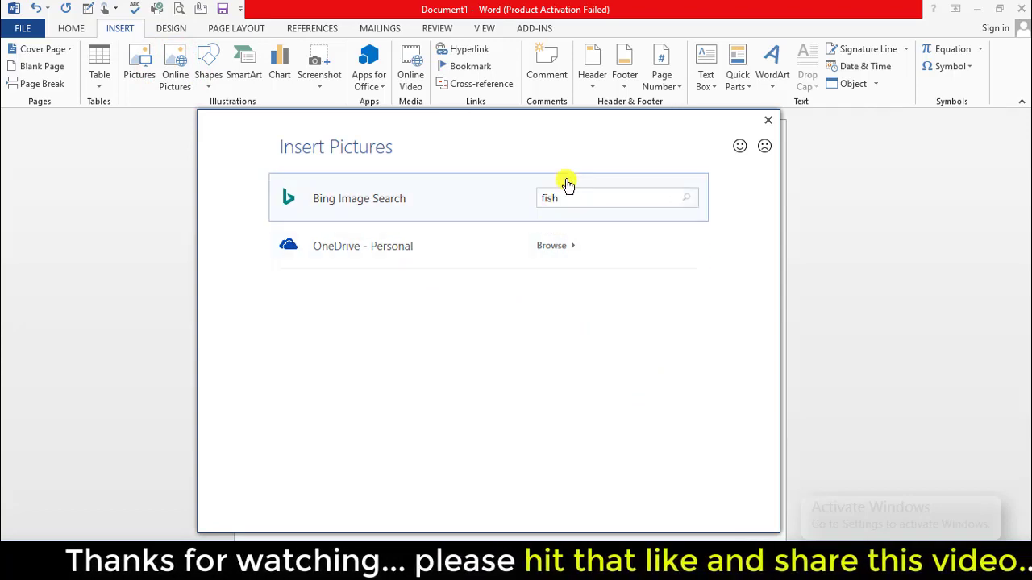
Search fish images, select the orange discus and red goldfish pictures, and insert both.
{"action": "key", "text": "Return"}
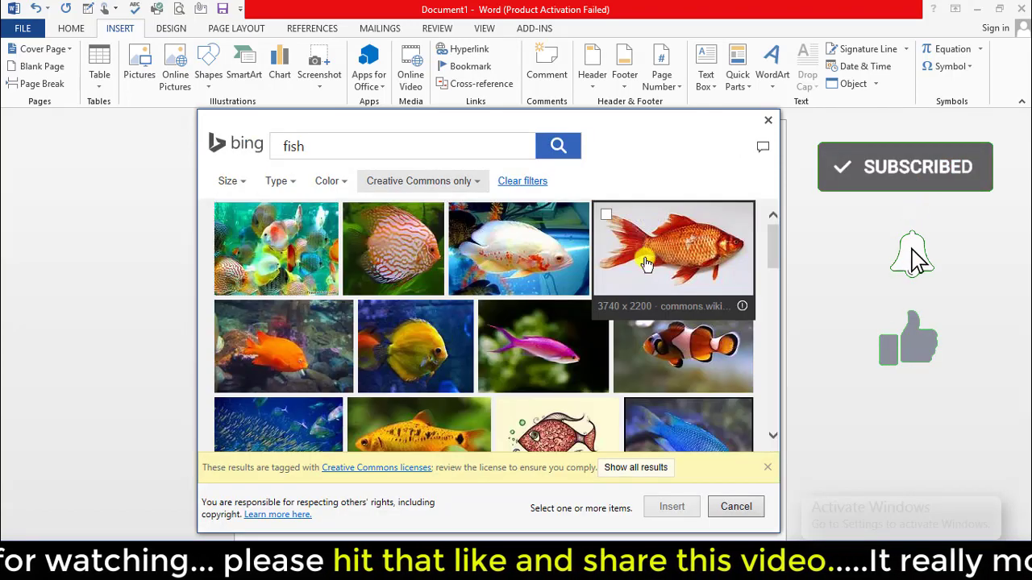
{"action": "left_click", "coordinate": [418, 258]}
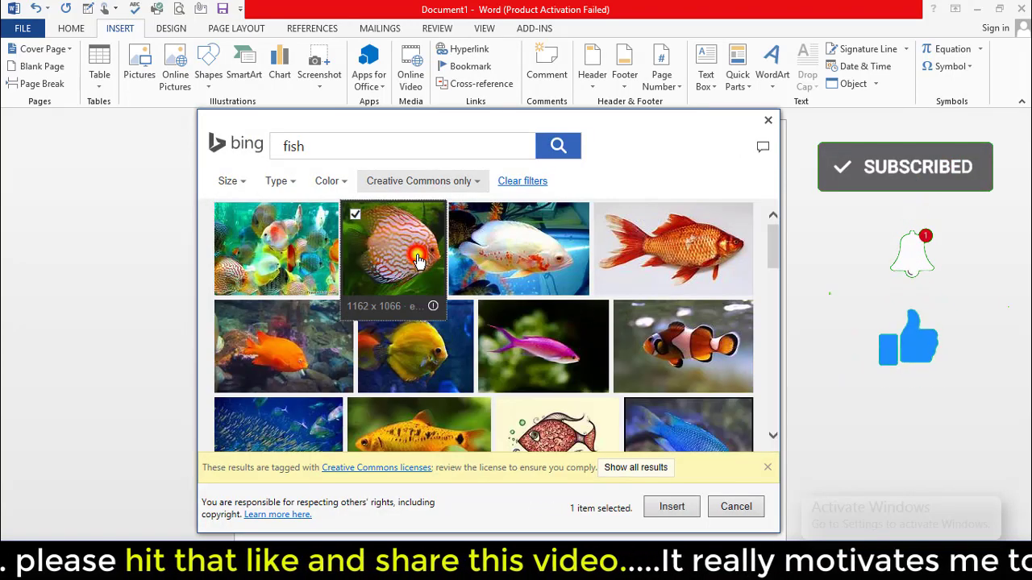
{"action": "left_click", "coordinate": [669, 258]}
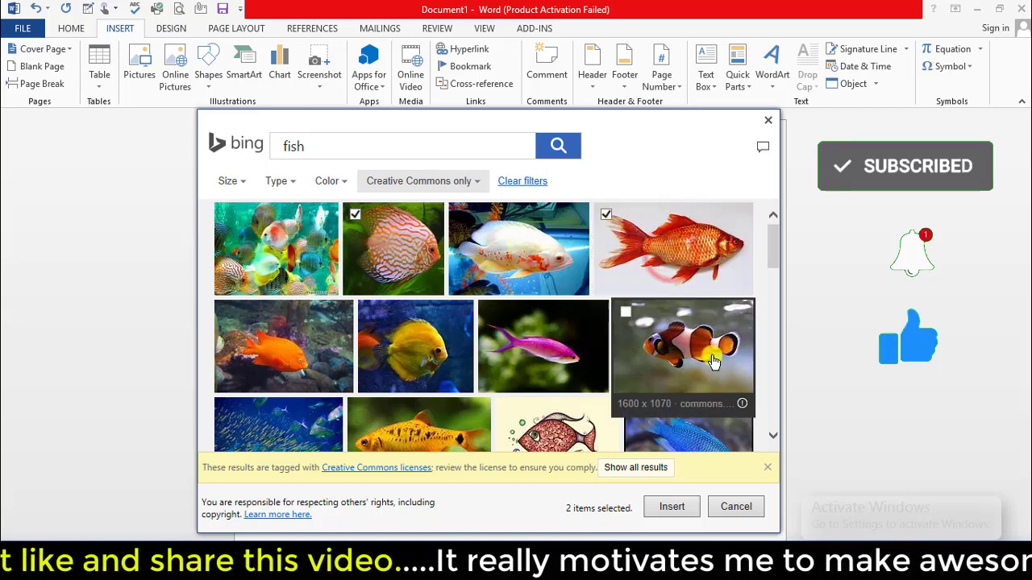
{"action": "left_click", "coordinate": [675, 506]}
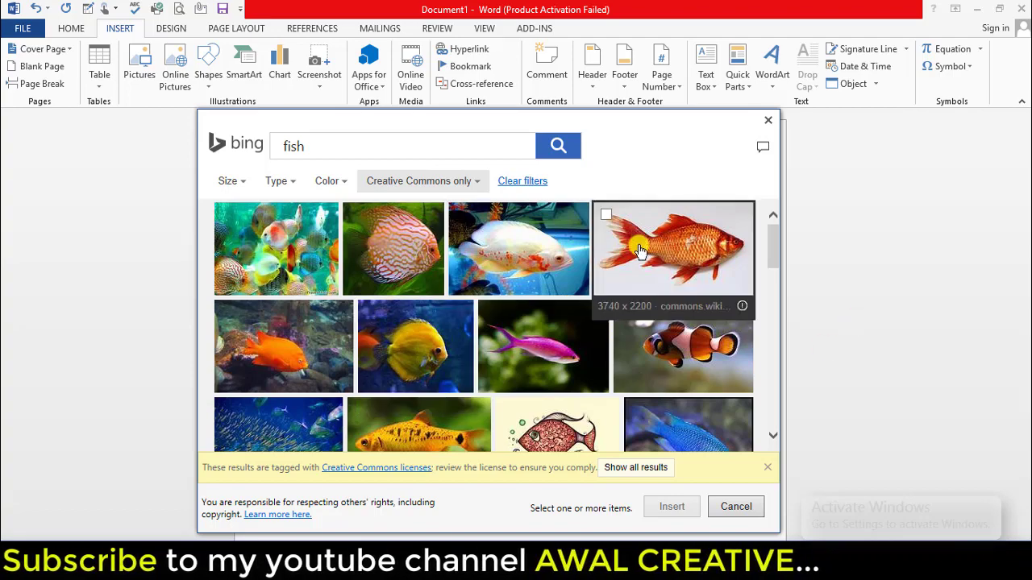
Insert the red goldfish picture, then select the orange discus picture on page 1.
{"action": "double_click", "coordinate": [611, 218]}
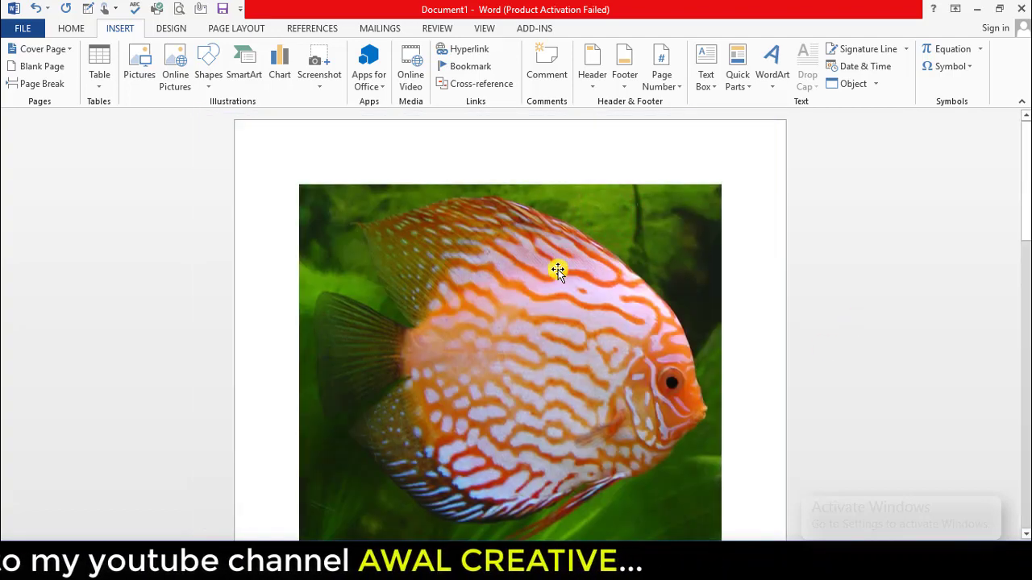
{"action": "scroll", "coordinate": [567, 299], "scroll_direction": "up", "scroll_amount": 3}
{"action": "scroll", "coordinate": [534, 323], "scroll_direction": "up", "scroll_amount": 6}
{"action": "scroll", "coordinate": [550, 242], "scroll_direction": "up", "scroll_amount": 4}
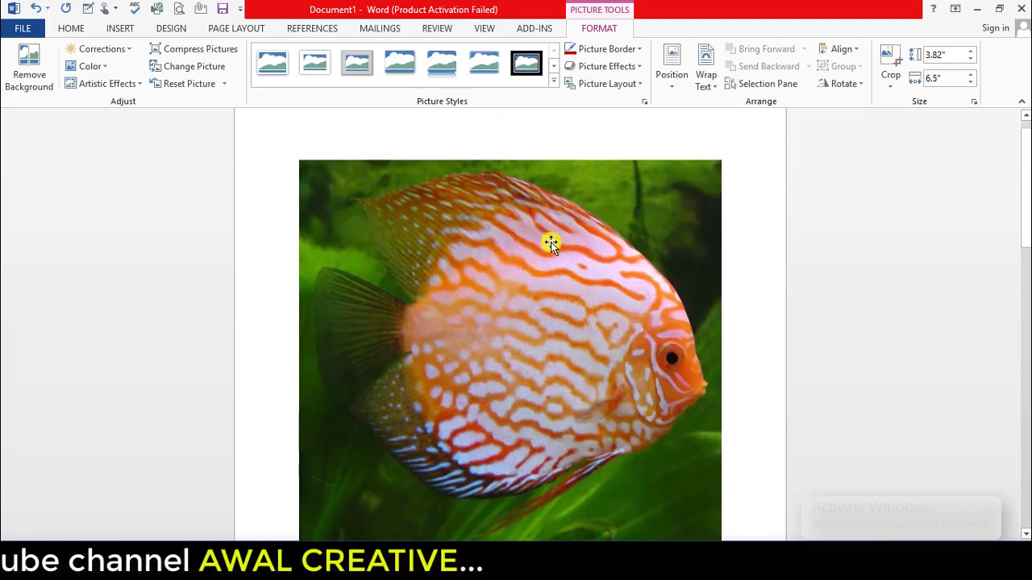
{"action": "scroll", "coordinate": [550, 242], "scroll_direction": "up", "scroll_amount": 1}
{"action": "left_click", "coordinate": [536, 233]}
Scroll through the document to check both fish pictures and show the INSERT ribbon.
{"action": "scroll", "coordinate": [416, 233], "scroll_direction": "down", "scroll_amount": 4}
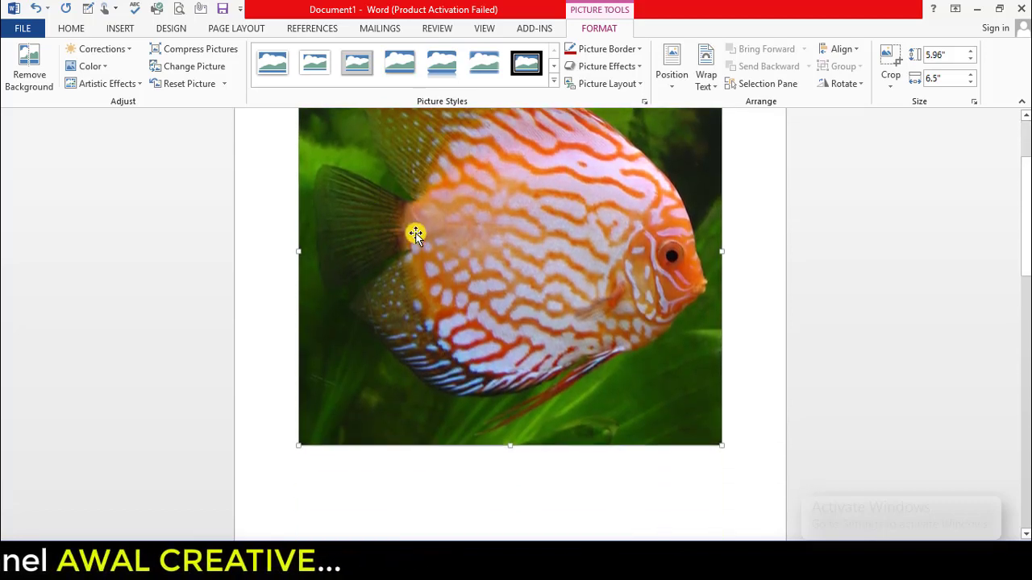
{"action": "scroll", "coordinate": [534, 343], "scroll_direction": "down", "scroll_amount": 6}
{"action": "scroll", "coordinate": [534, 344], "scroll_direction": "down", "scroll_amount": 5}
{"action": "scroll", "coordinate": [516, 334], "scroll_direction": "up", "scroll_amount": 1}
{"action": "scroll", "coordinate": [516, 331], "scroll_direction": "up", "scroll_amount": 9}
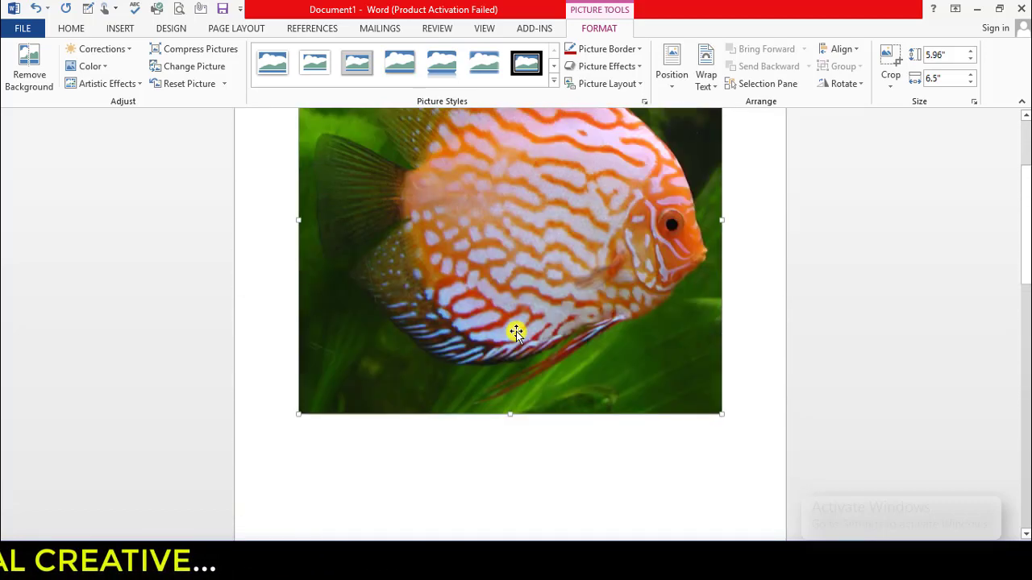
{"action": "scroll", "coordinate": [515, 330], "scroll_direction": "up", "scroll_amount": 5}
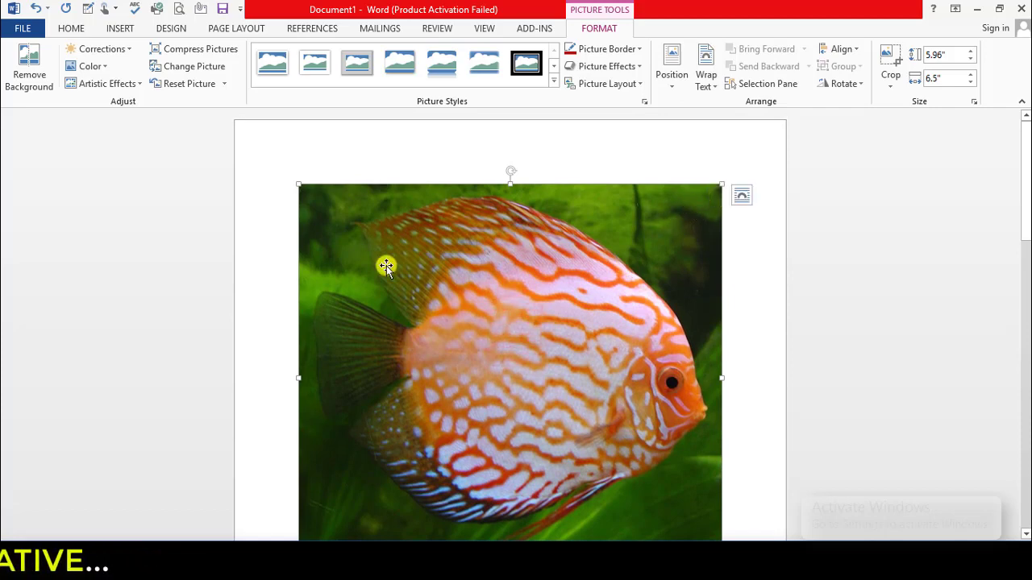
{"action": "left_click", "coordinate": [120, 28]}
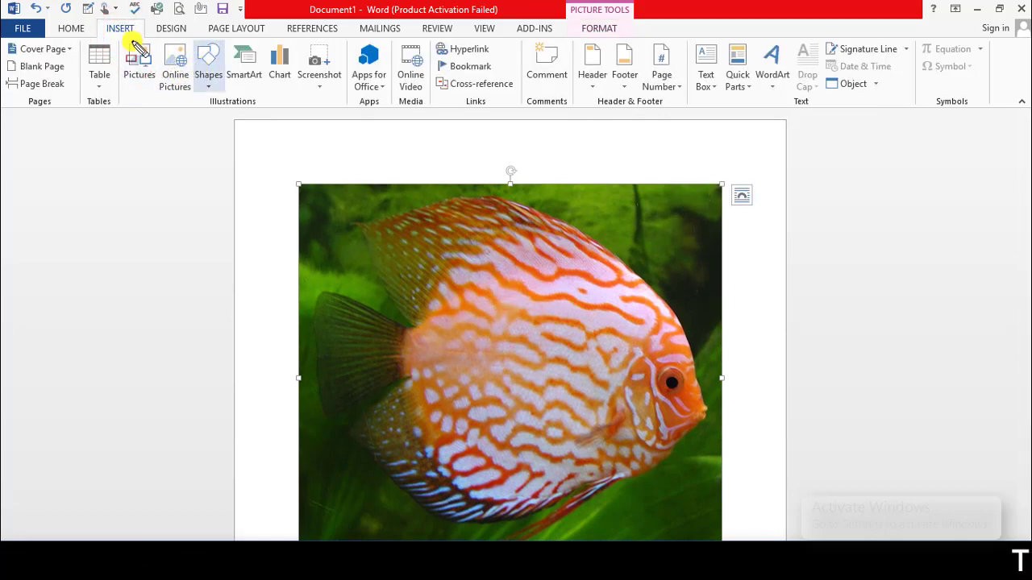
{"action": "left_click_drag", "start_coordinate": [120, 40], "coordinate": [193, 107]}
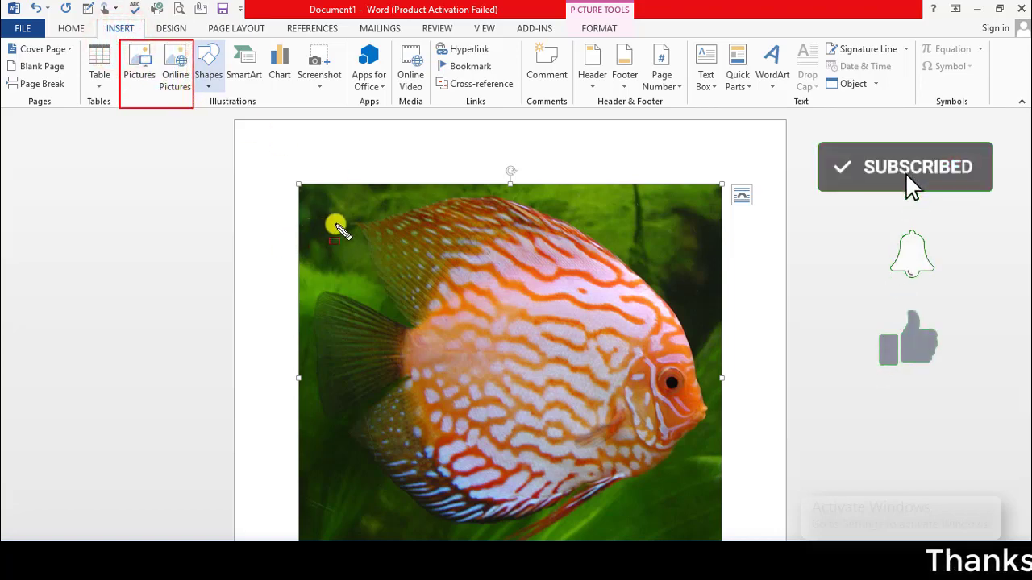
{"action": "left_click", "coordinate": [448, 269]}
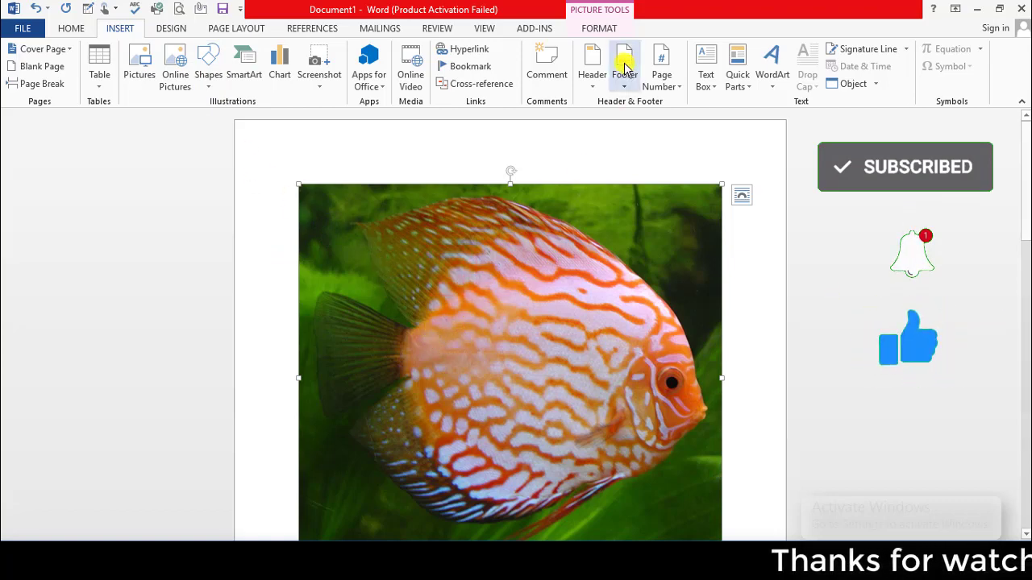
{"action": "left_click", "coordinate": [597, 29]}
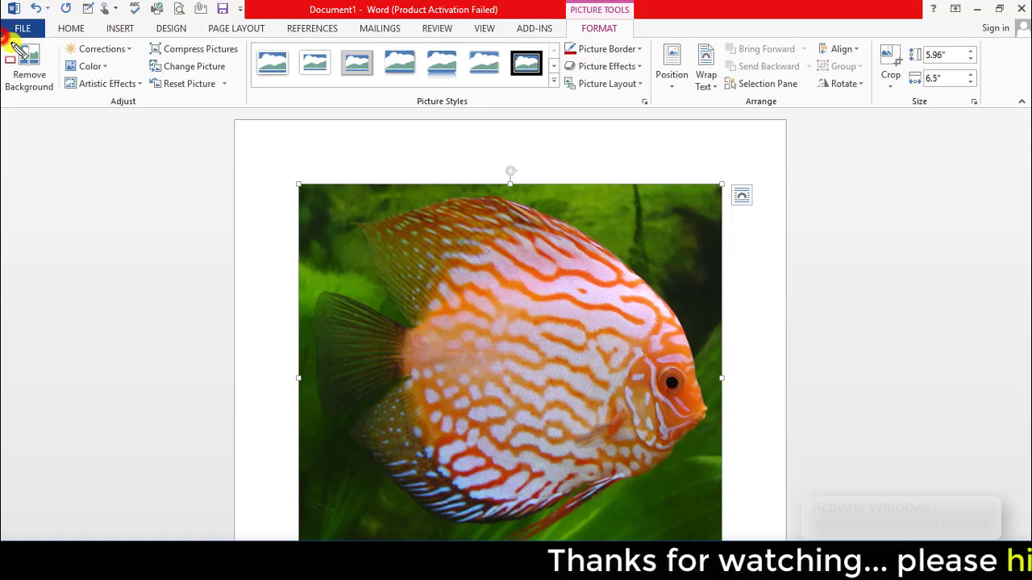
{"action": "left_click_drag", "start_coordinate": [12, 45], "coordinate": [989, 122]}
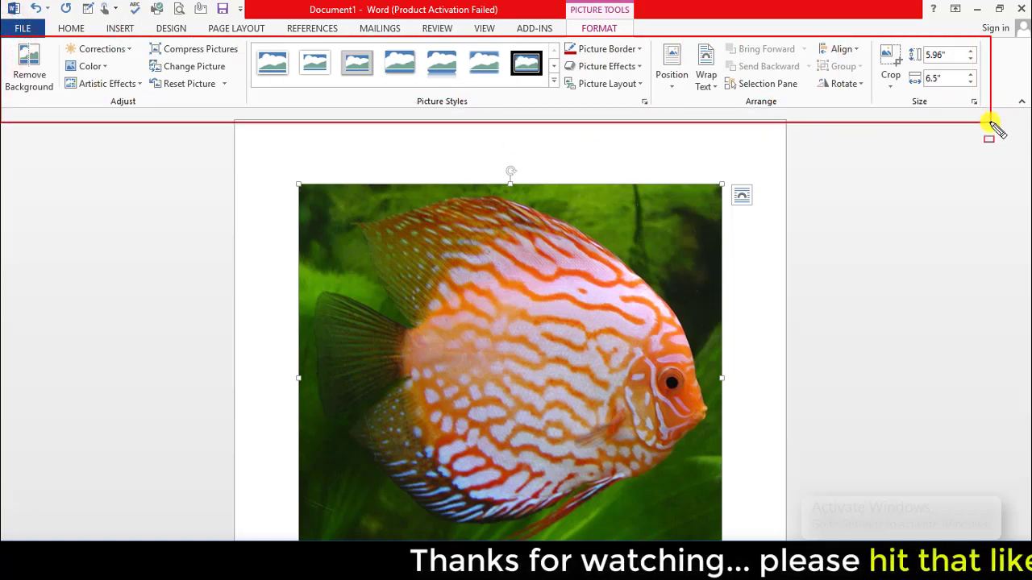